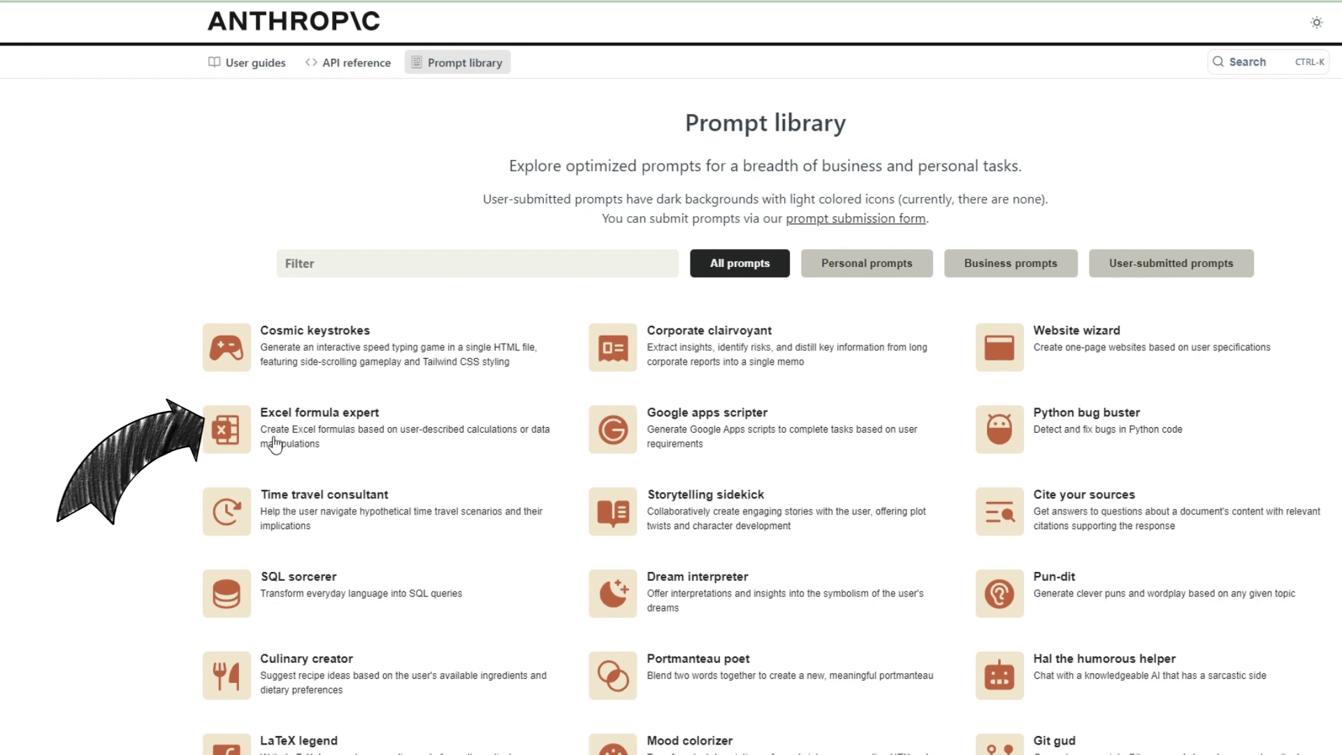
Open the Excel formula expert prompt and highlight its title and description line
{"action": "left_click", "coordinate": [329, 424]}
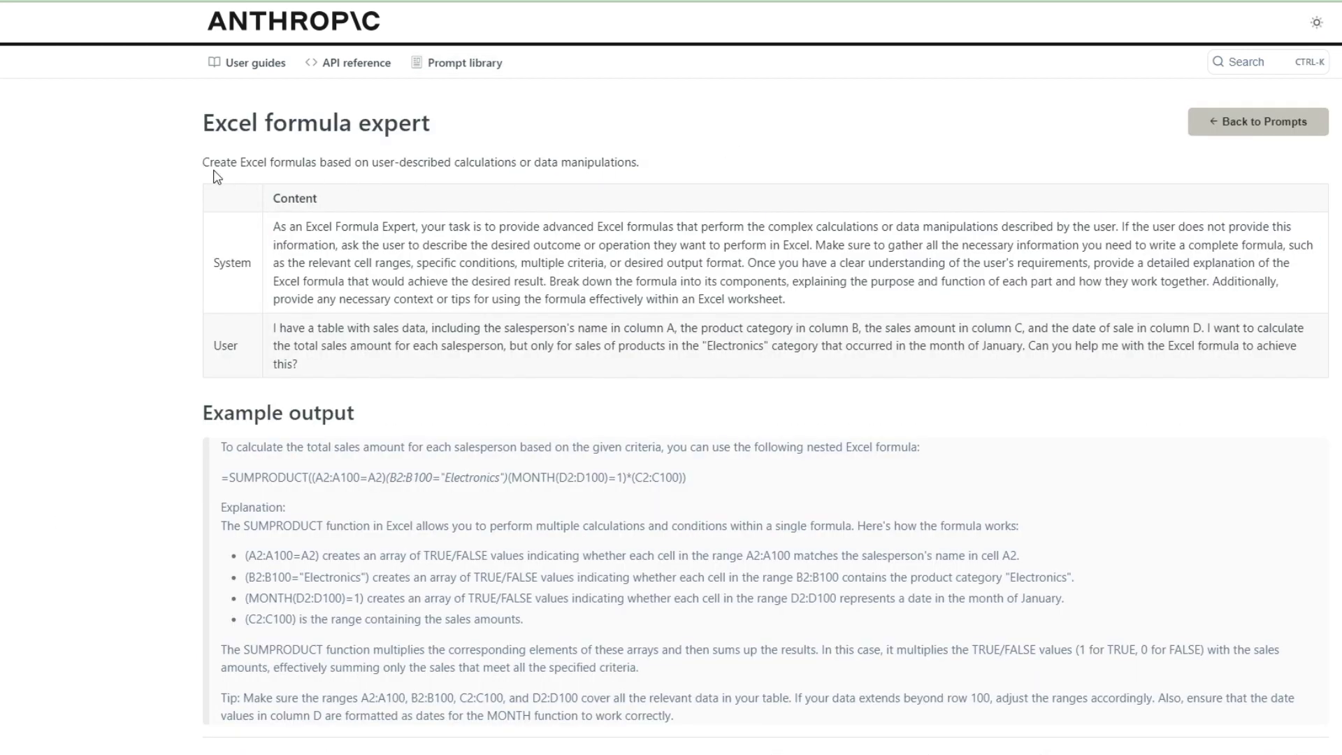
{"action": "left_click_drag", "start_coordinate": [202, 124], "coordinate": [430, 125]}
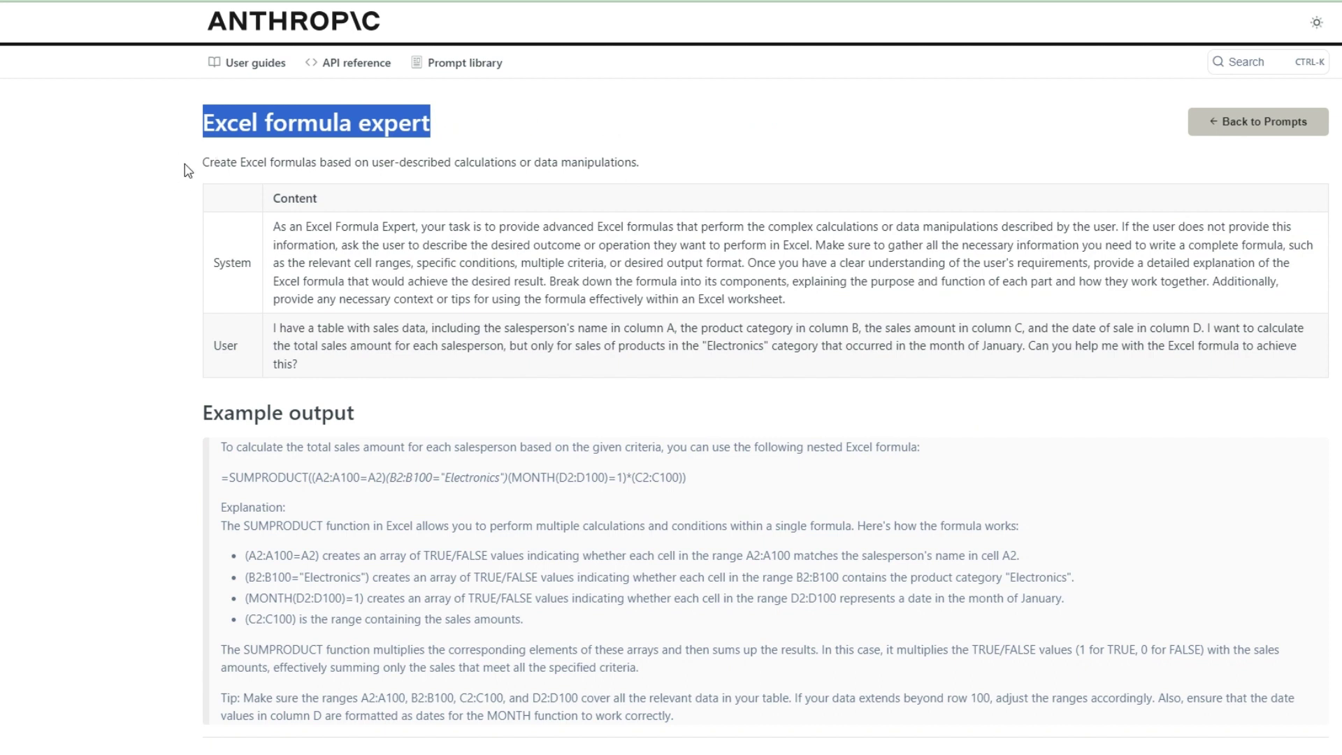
{"action": "left_click_drag", "start_coordinate": [201, 162], "coordinate": [716, 174]}
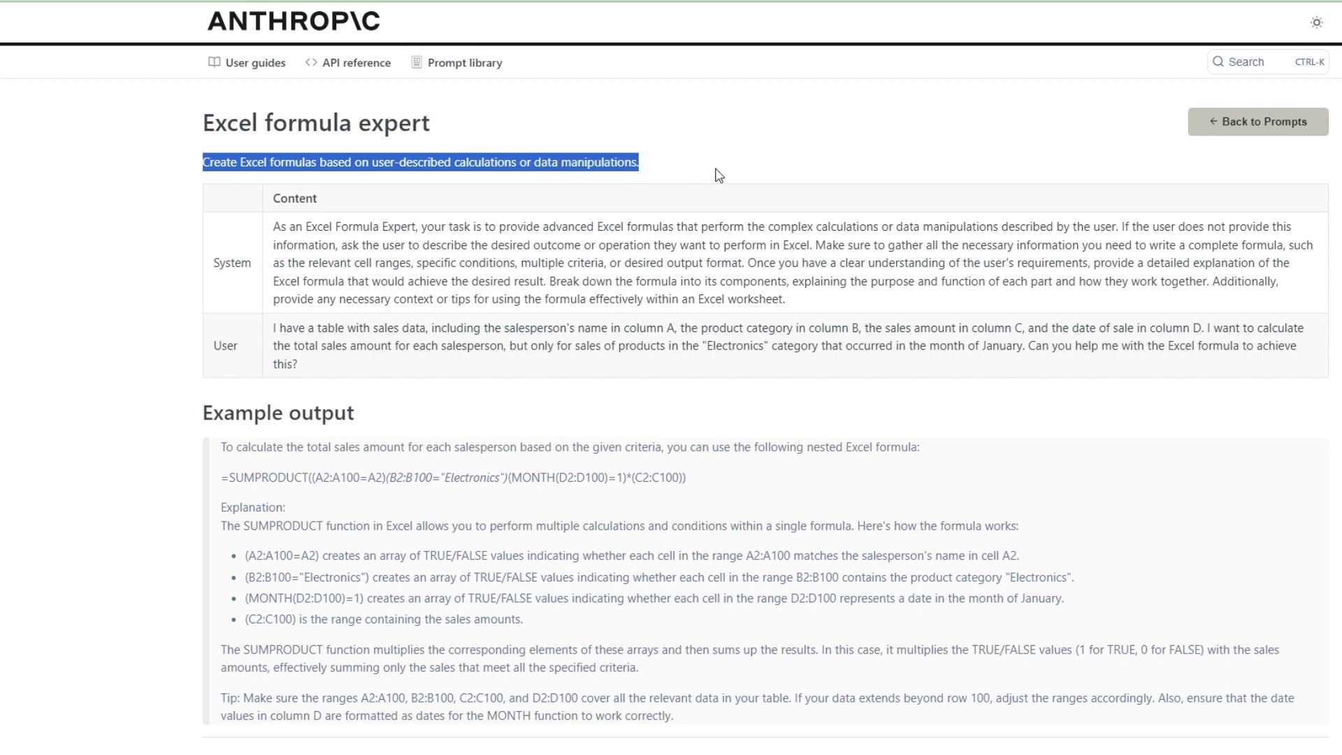
{"action": "left_click", "coordinate": [843, 139]}
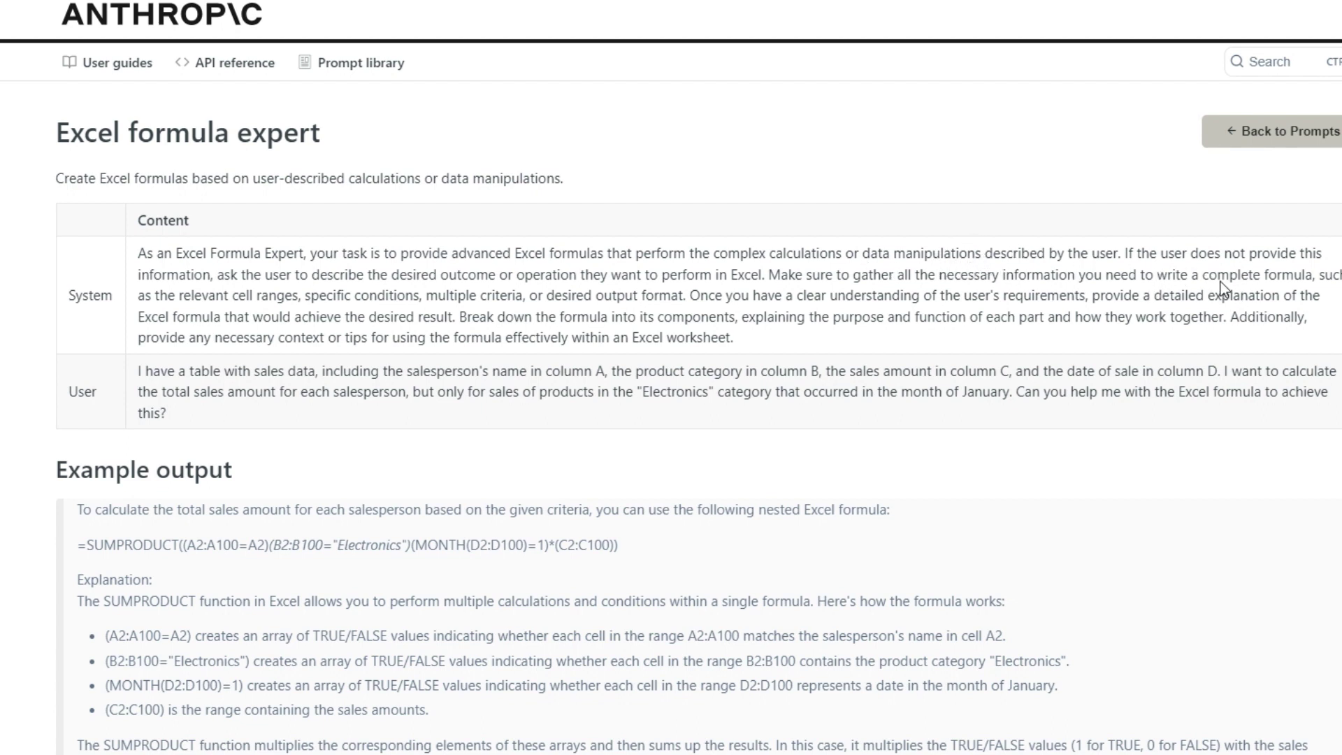
Review the User prompt, System prompt and Example output sections of the prompt page
{"action": "left_click_drag", "start_coordinate": [141, 371], "coordinate": [219, 423]}
{"action": "left_click", "coordinate": [148, 262]}
{"action": "mouse_move", "coordinate": [141, 248]}
{"action": "left_mouse_down"}
{"action": "mouse_move", "coordinate": [764, 372]}
{"action": "mouse_move", "coordinate": [774, 418]}
{"action": "left_mouse_up"}
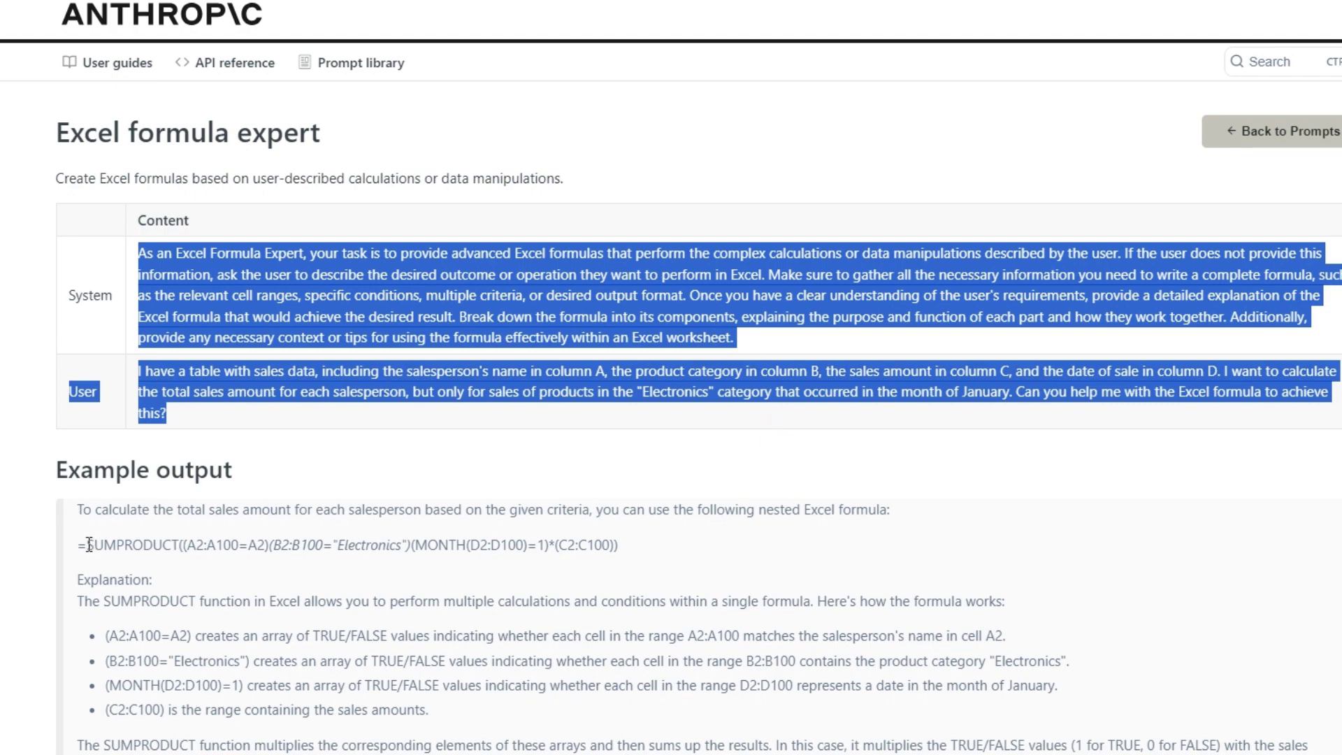
{"action": "scroll", "coordinate": [519, 477], "scroll_direction": "down", "scroll_amount": 4}
{"action": "left_click_drag", "start_coordinate": [241, 188], "coordinate": [63, 195]}
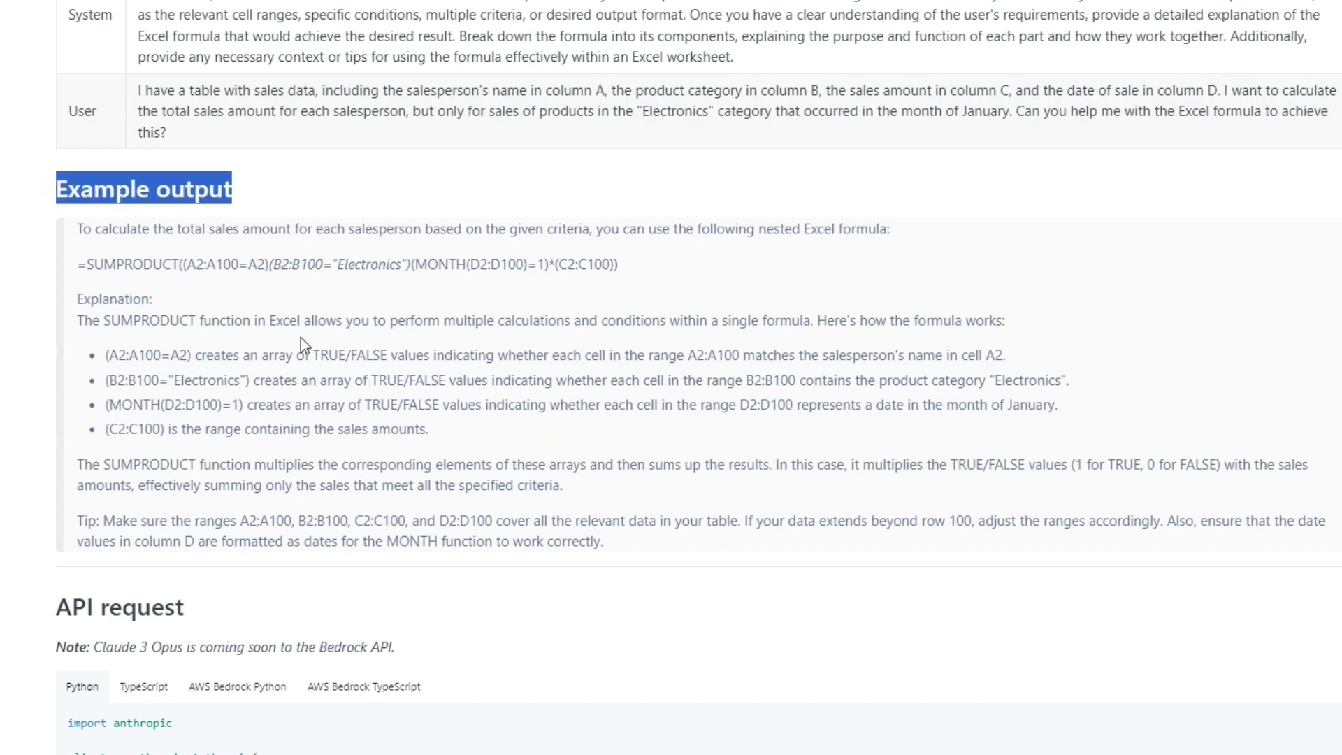
{"action": "scroll", "coordinate": [310, 323], "scroll_direction": "up", "scroll_amount": 4}
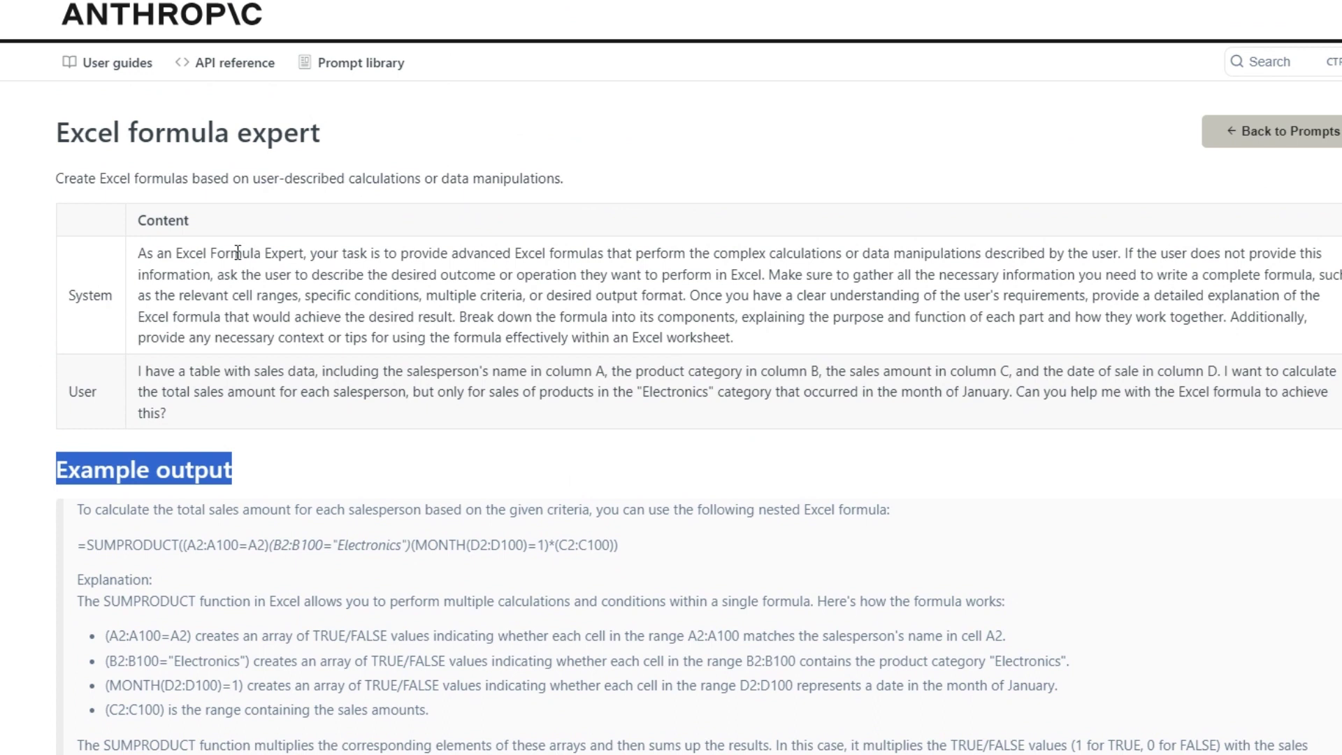
Select the System prompt's first sentence, ending at 'perform'
{"action": "left_click_drag", "start_coordinate": [140, 253], "coordinate": [468, 255]}
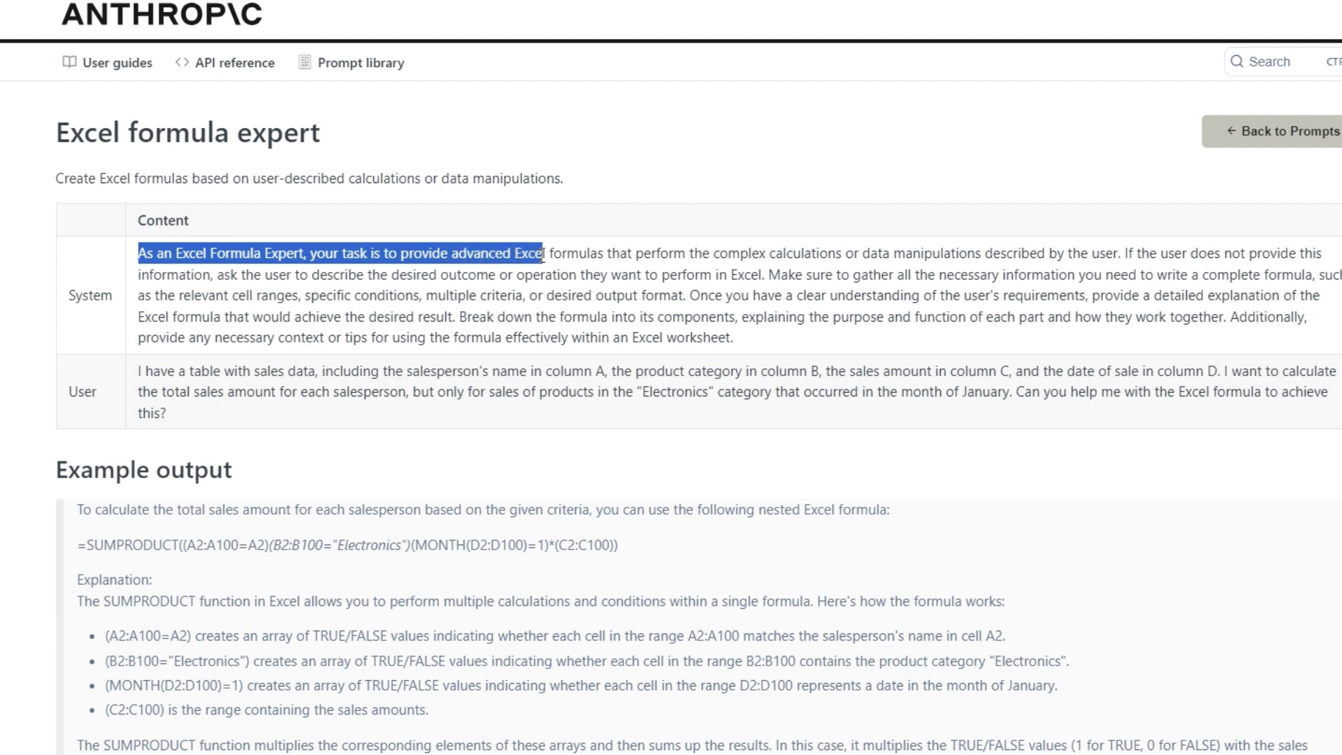
{"action": "left_click_drag", "start_coordinate": [468, 255], "coordinate": [700, 260]}
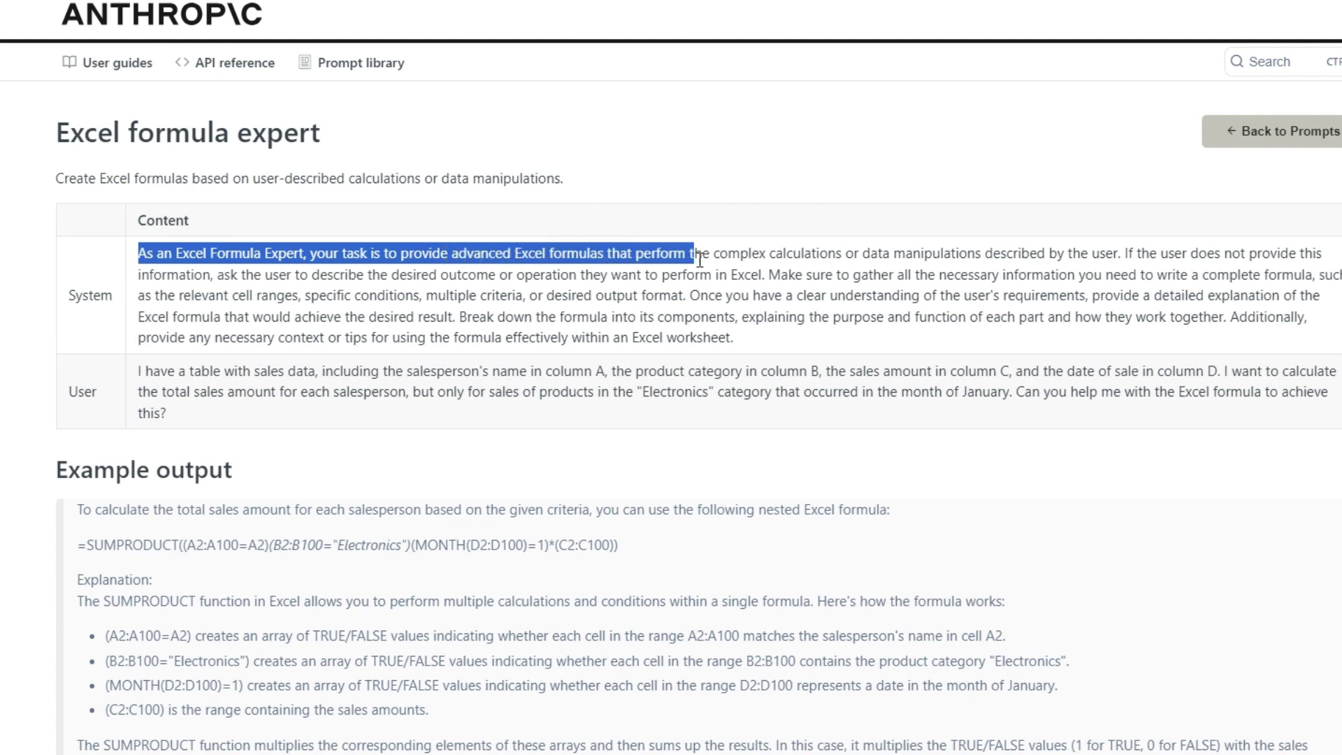
{"action": "left_click_drag", "start_coordinate": [700, 261], "coordinate": [668, 246]}
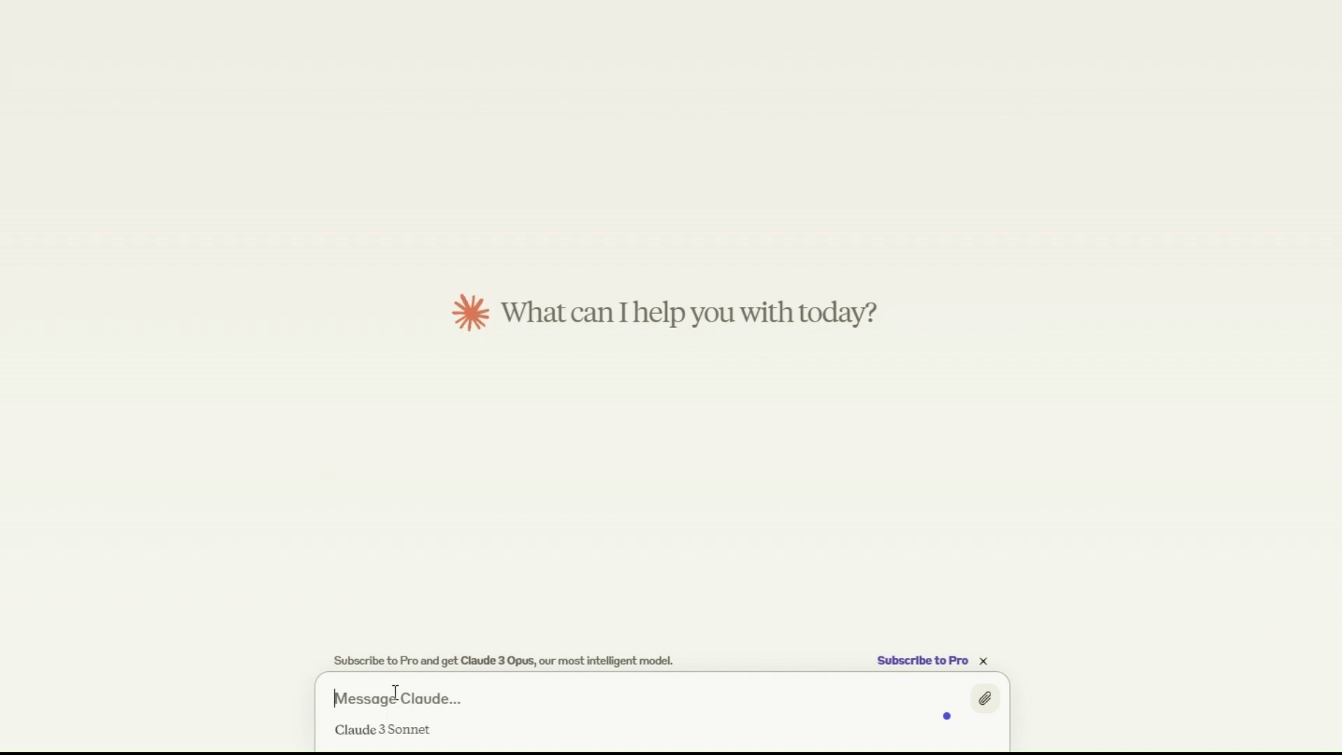
Write the Excel Formula Expert prompt asking to extract first names from full names in column A
{"action": "type", "text": "As an Excel Formula Expert, your task is to provide advanced Excel formulas that perform"}
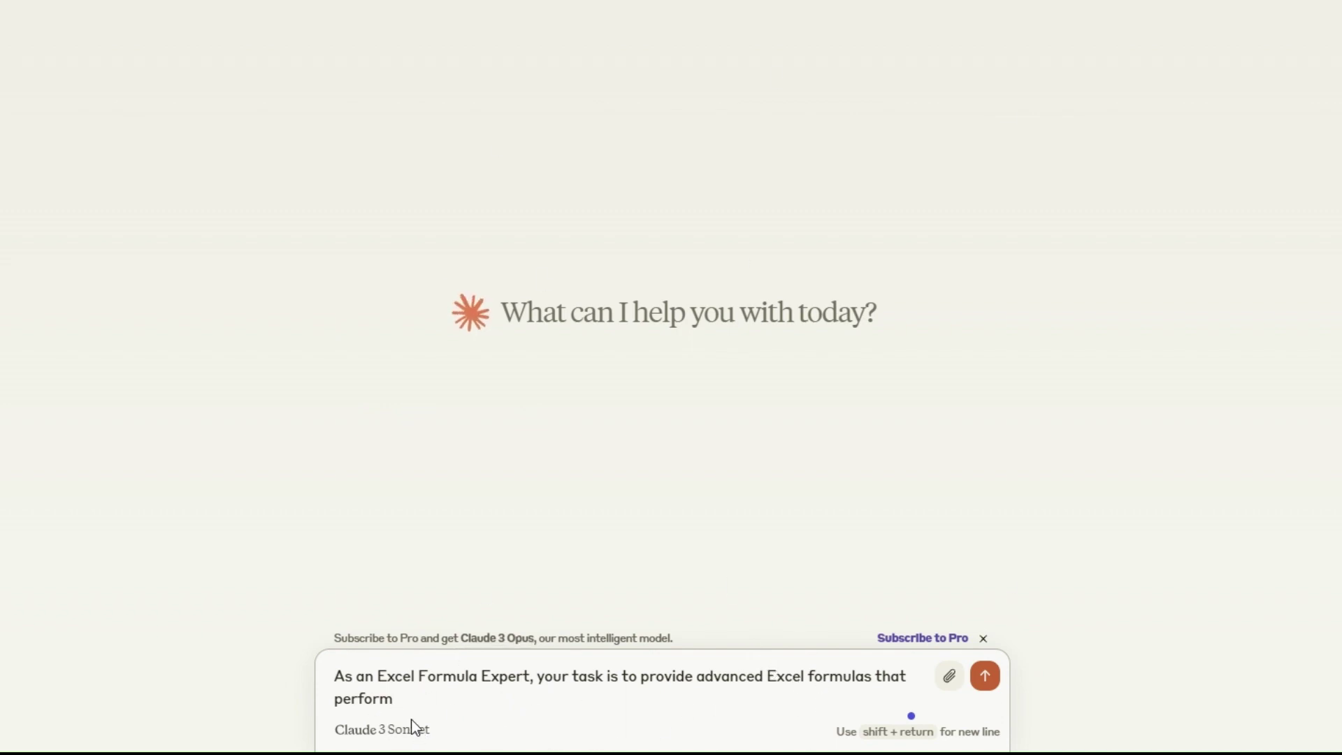
{"action": "key", "text": "BackSpace"}
{"action": "key", "text": "BackSpace"}
{"action": "key", "text": "BackSpace"}
{"action": "key", "text": "BackSpace"}
{"action": "key", "text": "BackSpace"}
{"action": "key", "text": "BackSpace"}
{"action": "key", "text": "BackSpace"}
{"action": "key", "text": "BackSpace"}
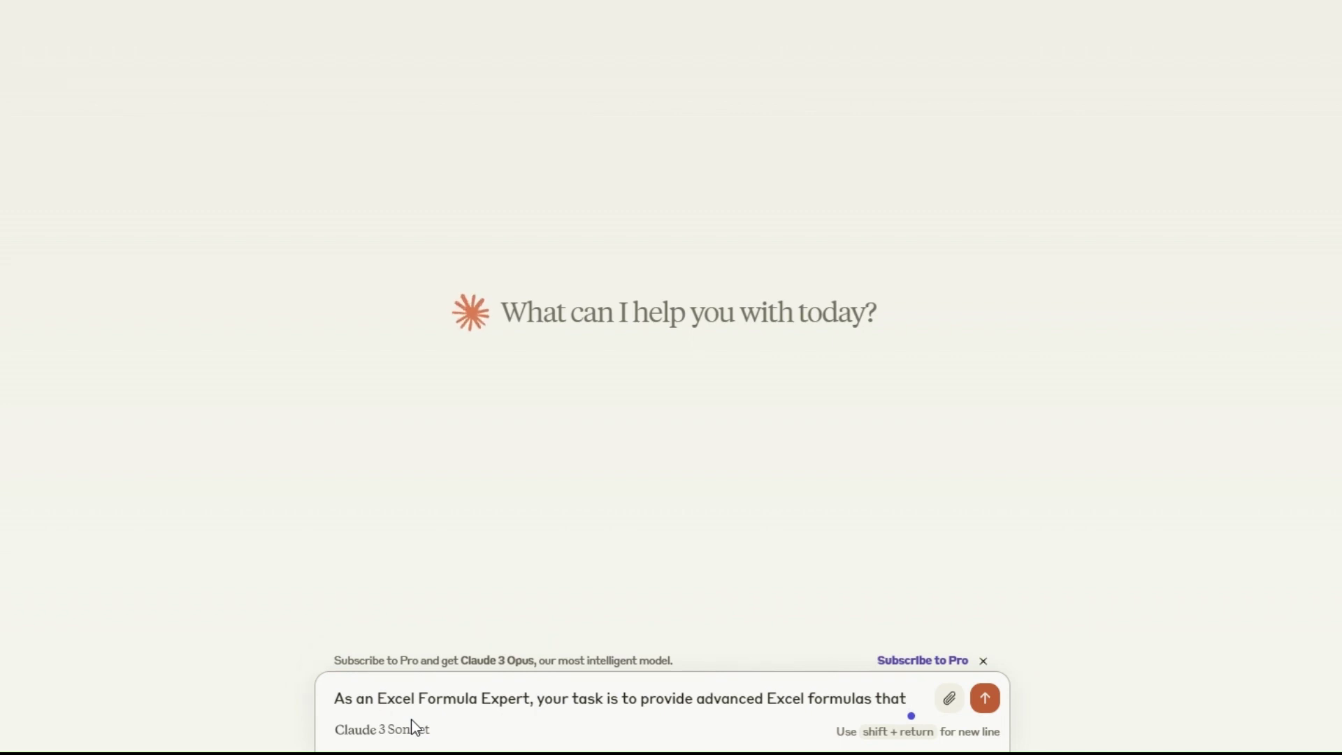
{"action": "type", "text": "extract "}
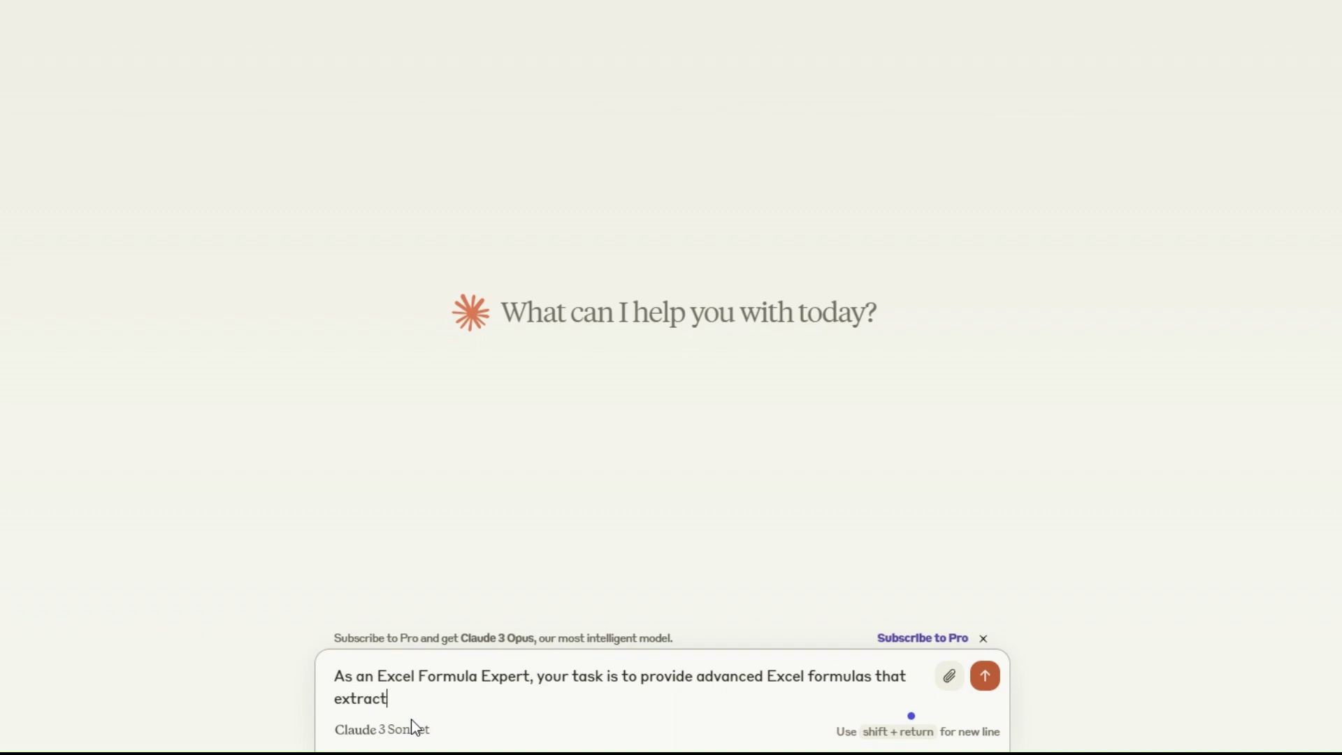
{"action": "type", "text": "the"}
{"action": "type", "text": " first "}
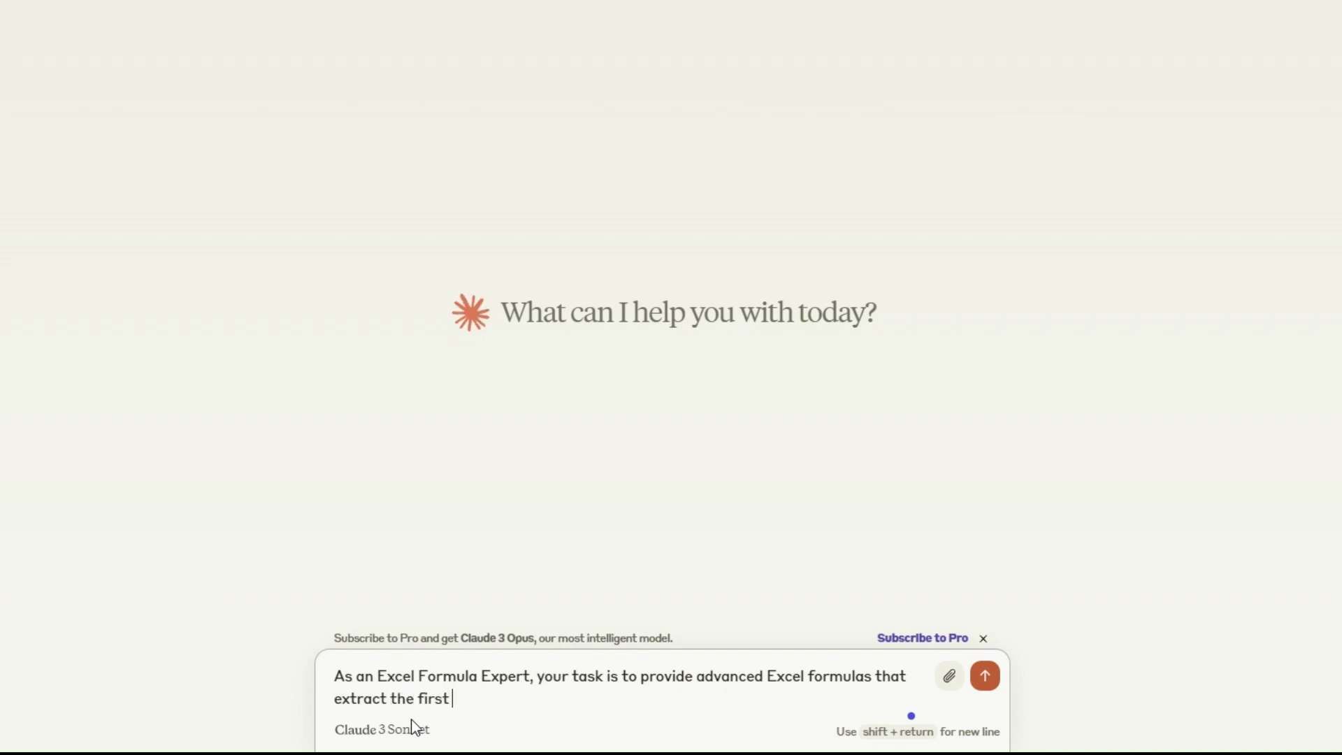
{"action": "type", "text": "name in"}
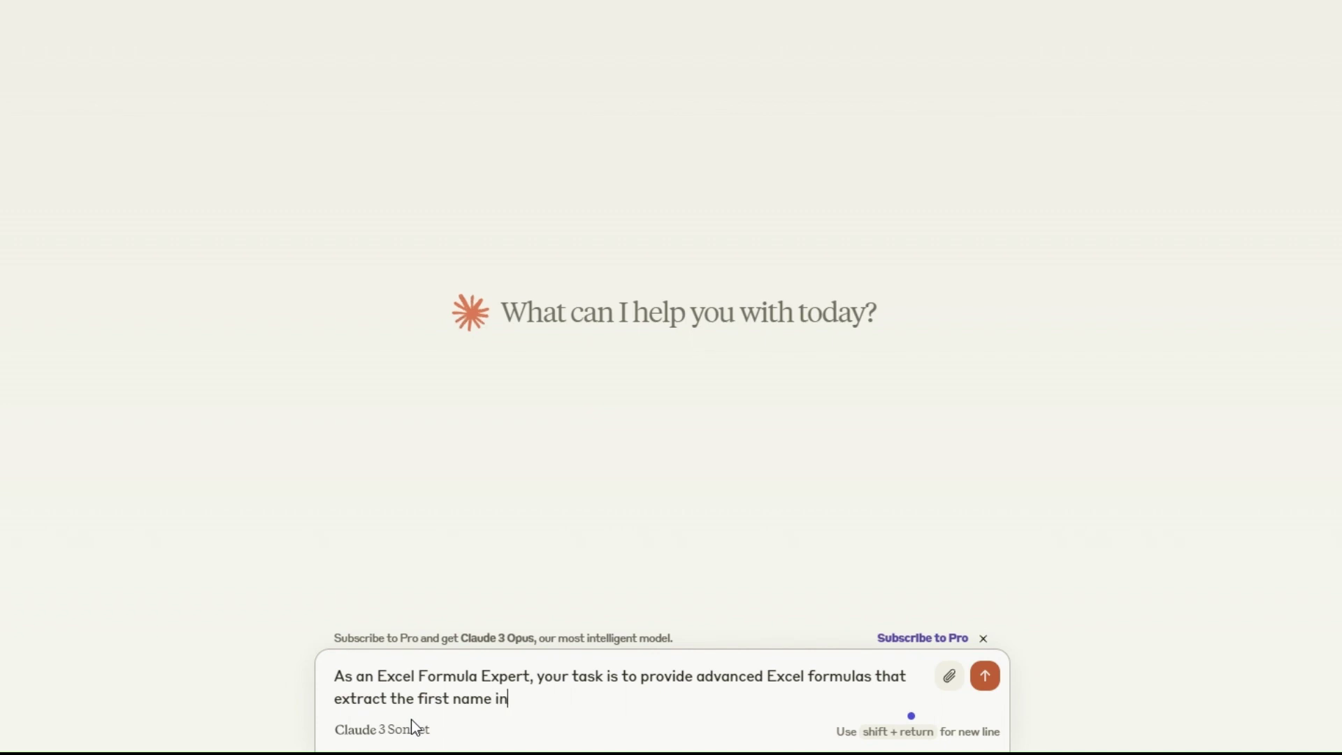
{"action": "type", "text": " separate"}
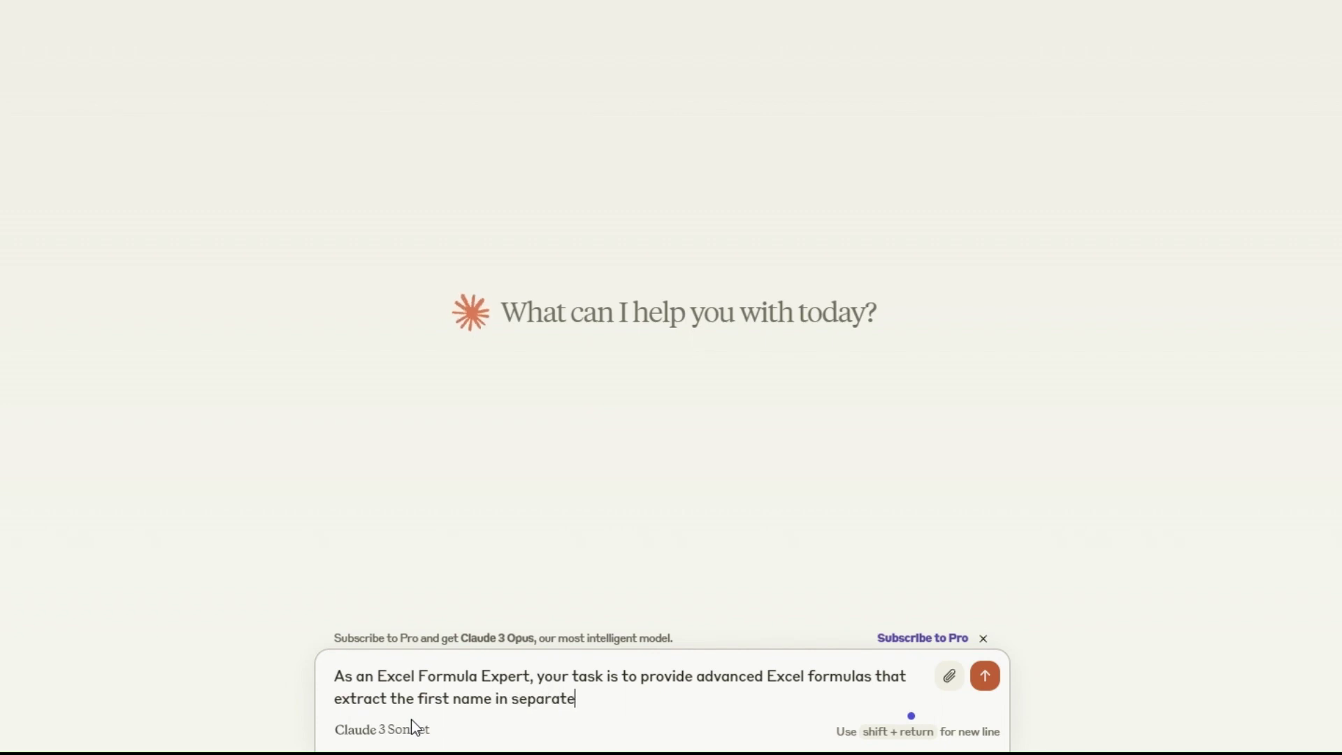
{"action": "type", "text": " colu"}
{"action": "type", "text": "mn"}
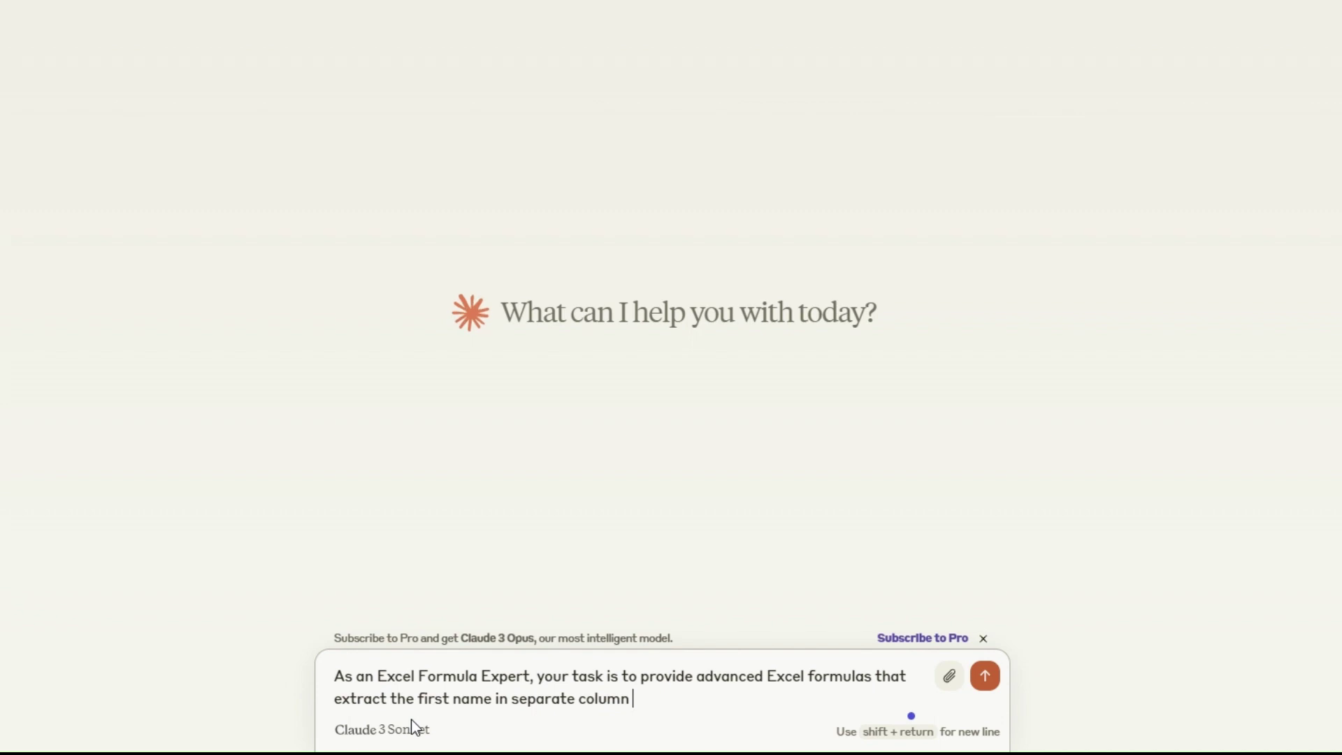
{"action": "type", "text": "from "}
{"action": "type", "text": "full nam"}
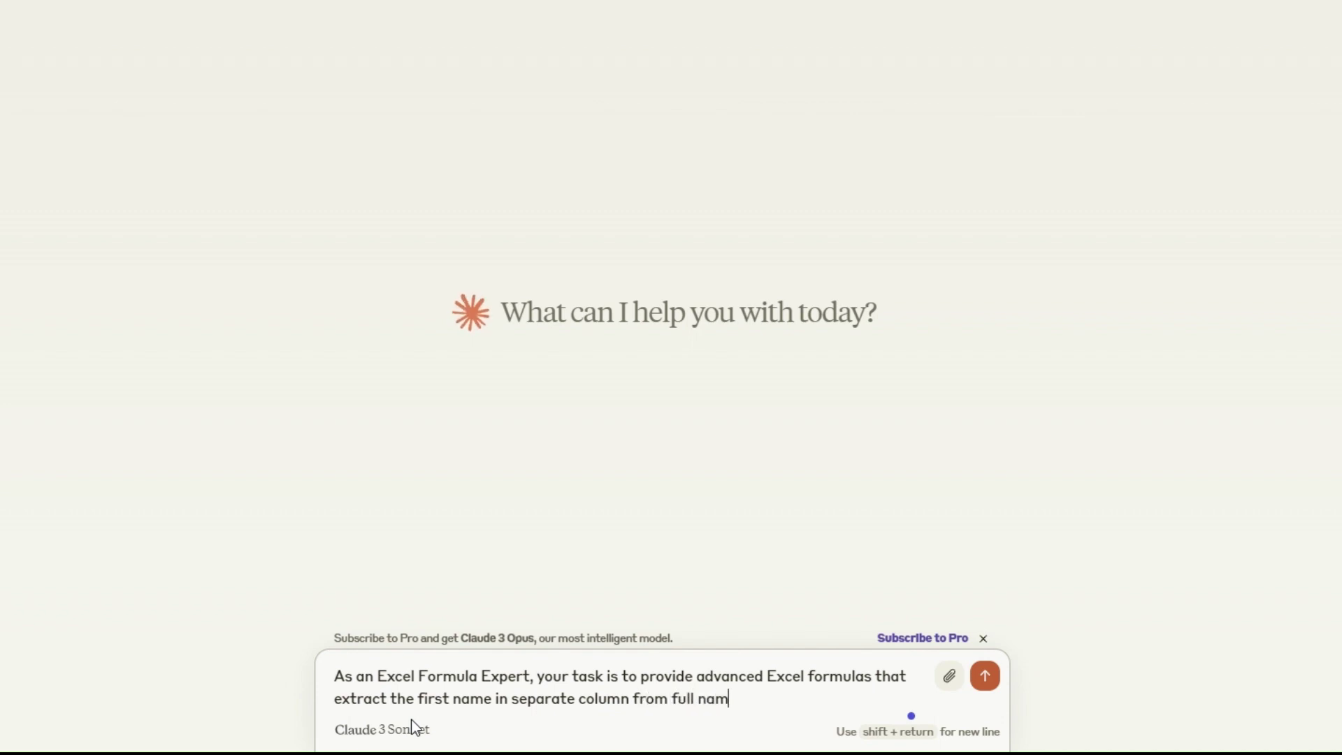
{"action": "type", "text": "e. suppose "}
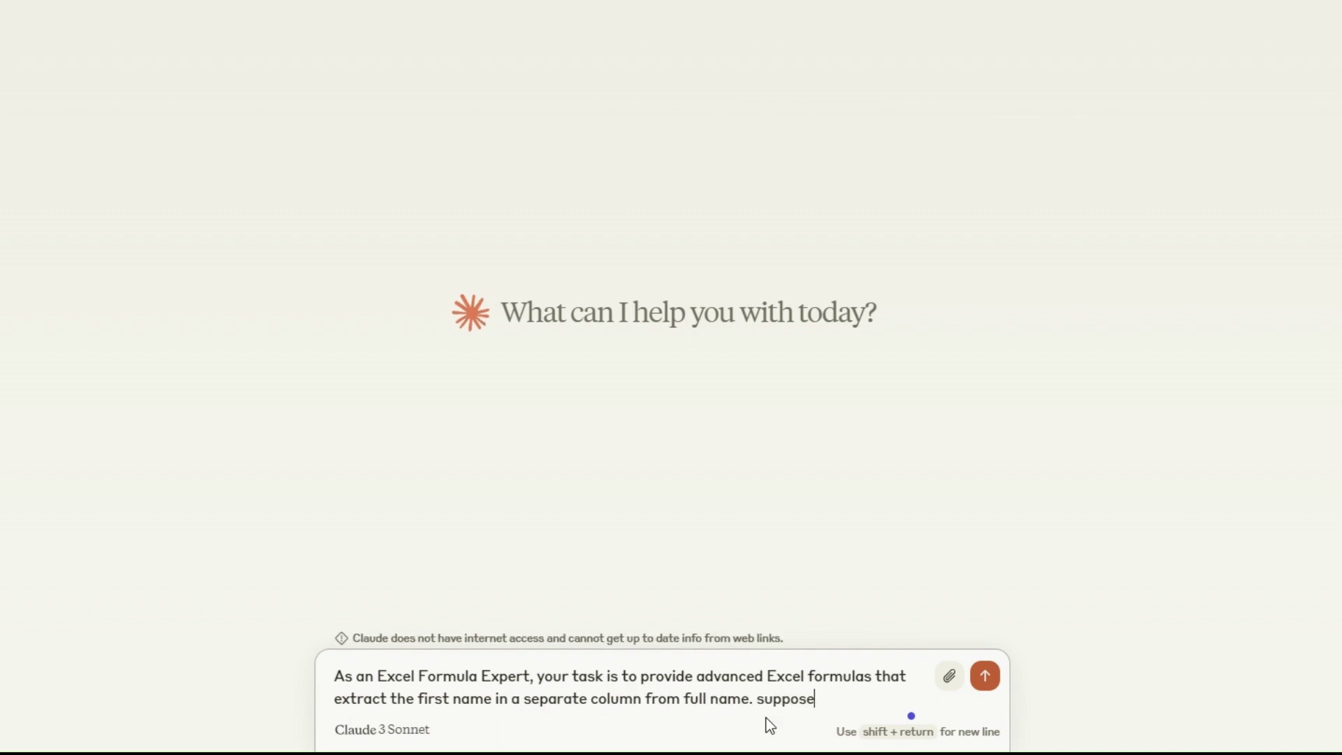
{"action": "type", "text": "that "}
{"action": "type", "text": "t"}
{"action": "type", "text": "he full n"}
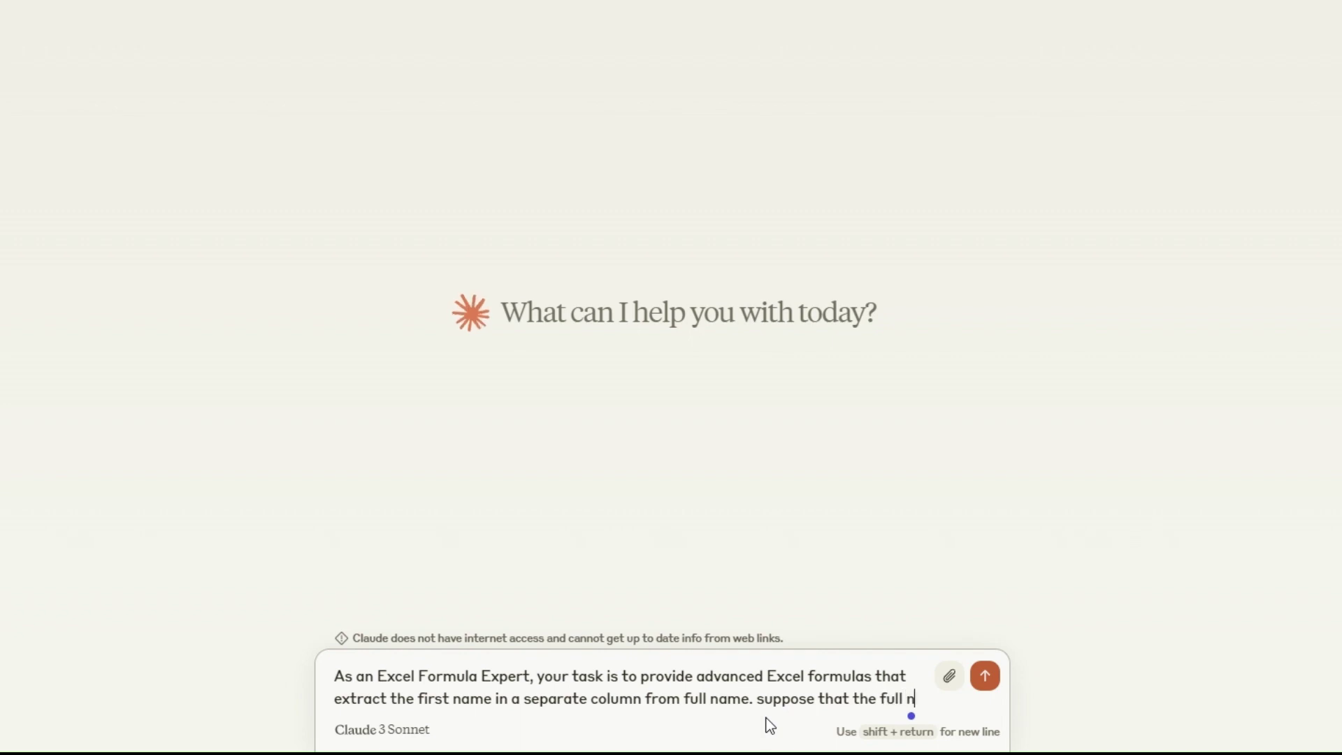
{"action": "type", "text": "ame is "}
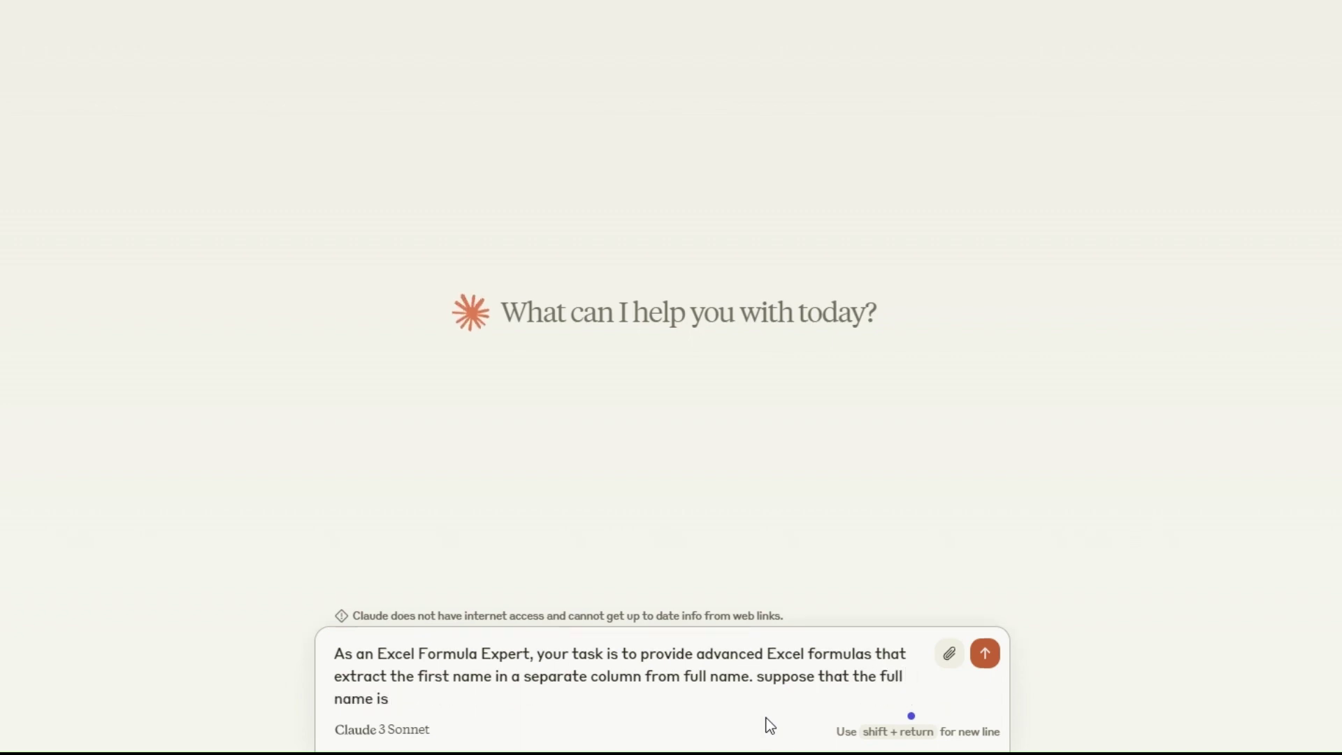
{"action": "type", "text": "in co"}
{"action": "type", "text": "lumn A"}
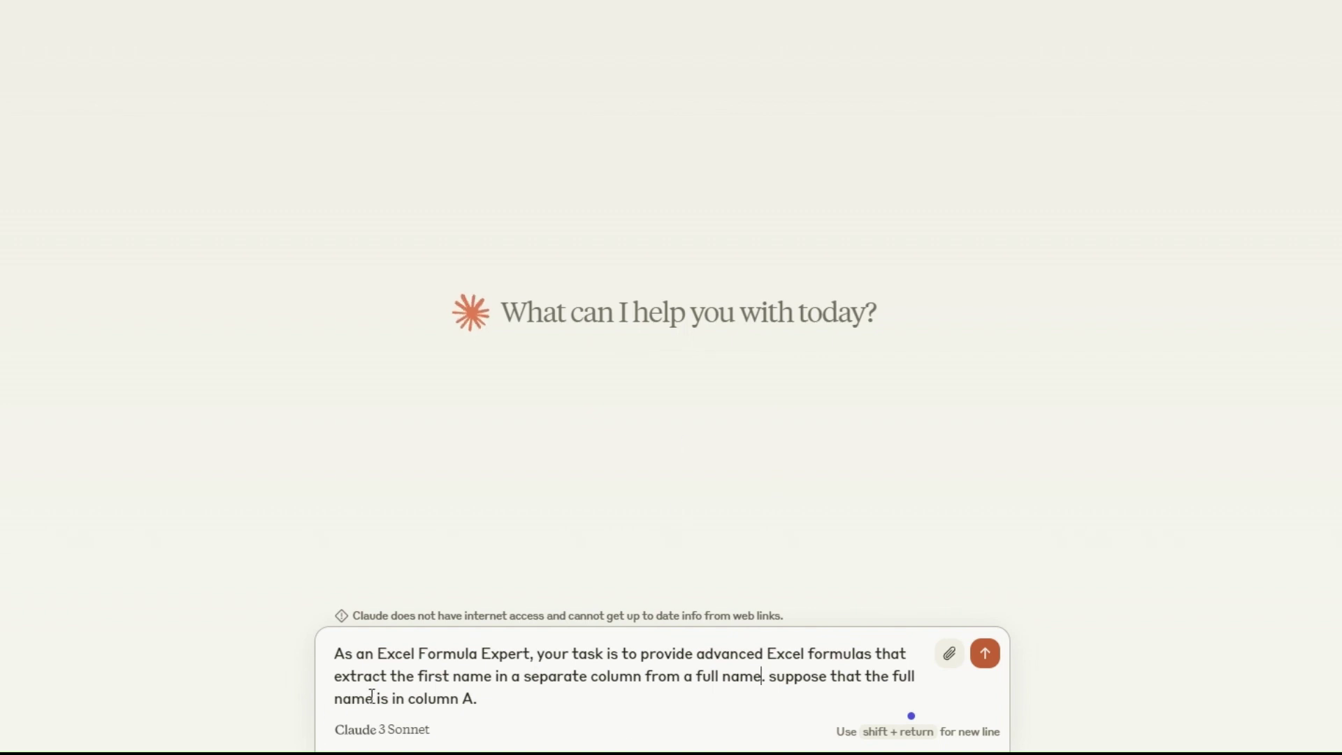
Send the request and select Claude's suggested =LEFT(A1, SEARCH(" ", A1, 1)-1) formula
{"action": "left_click", "coordinate": [984, 655]}
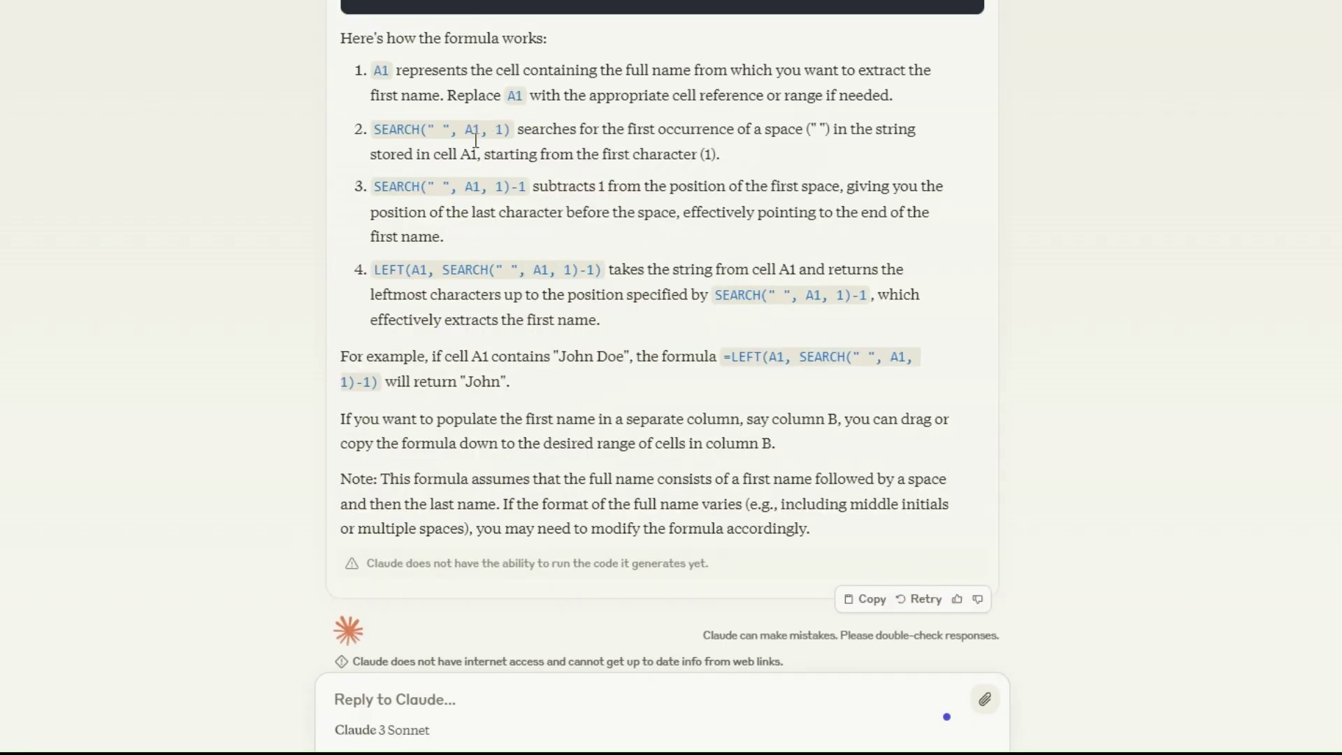
{"action": "scroll", "coordinate": [475, 147], "scroll_direction": "up", "scroll_amount": 3}
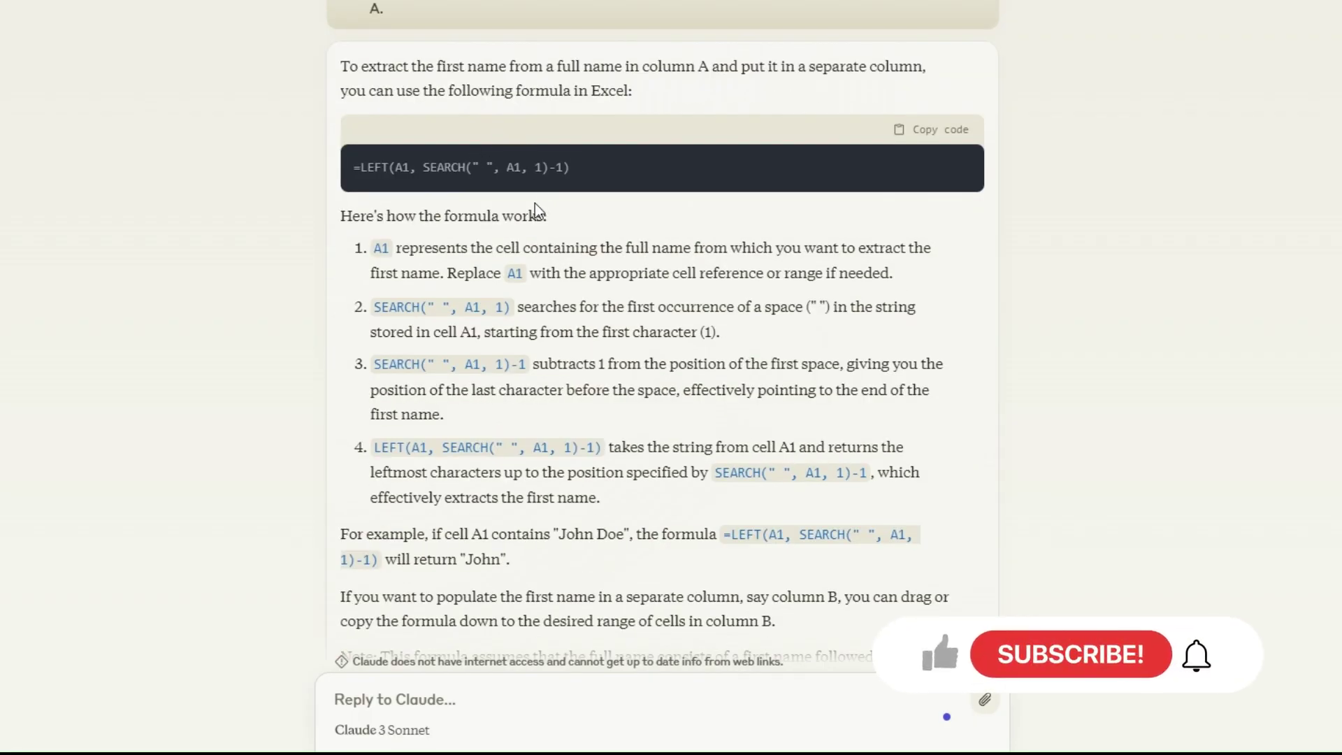
{"action": "left_click_drag", "start_coordinate": [590, 169], "coordinate": [351, 183]}
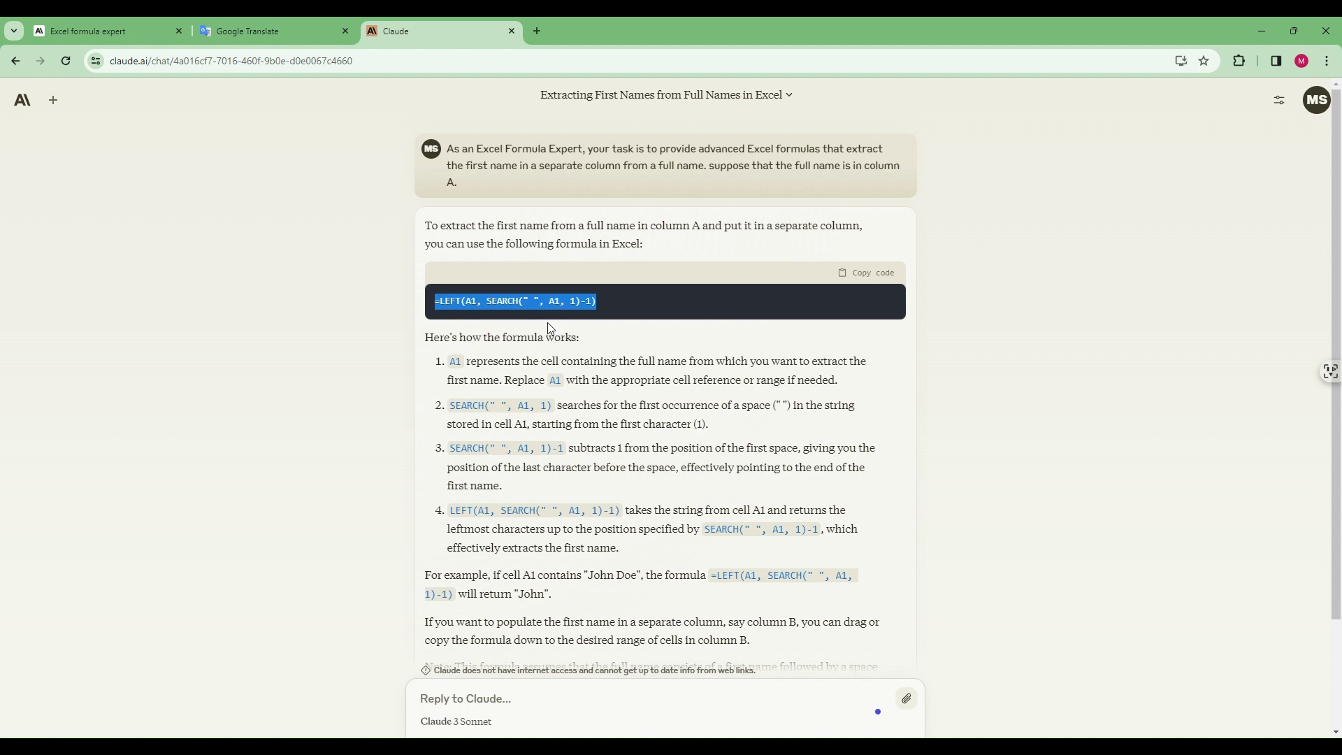
Copy Claude's first-name formula, switch to the full-names worksheet, and select cell B2
{"action": "left_click", "coordinate": [864, 274]}
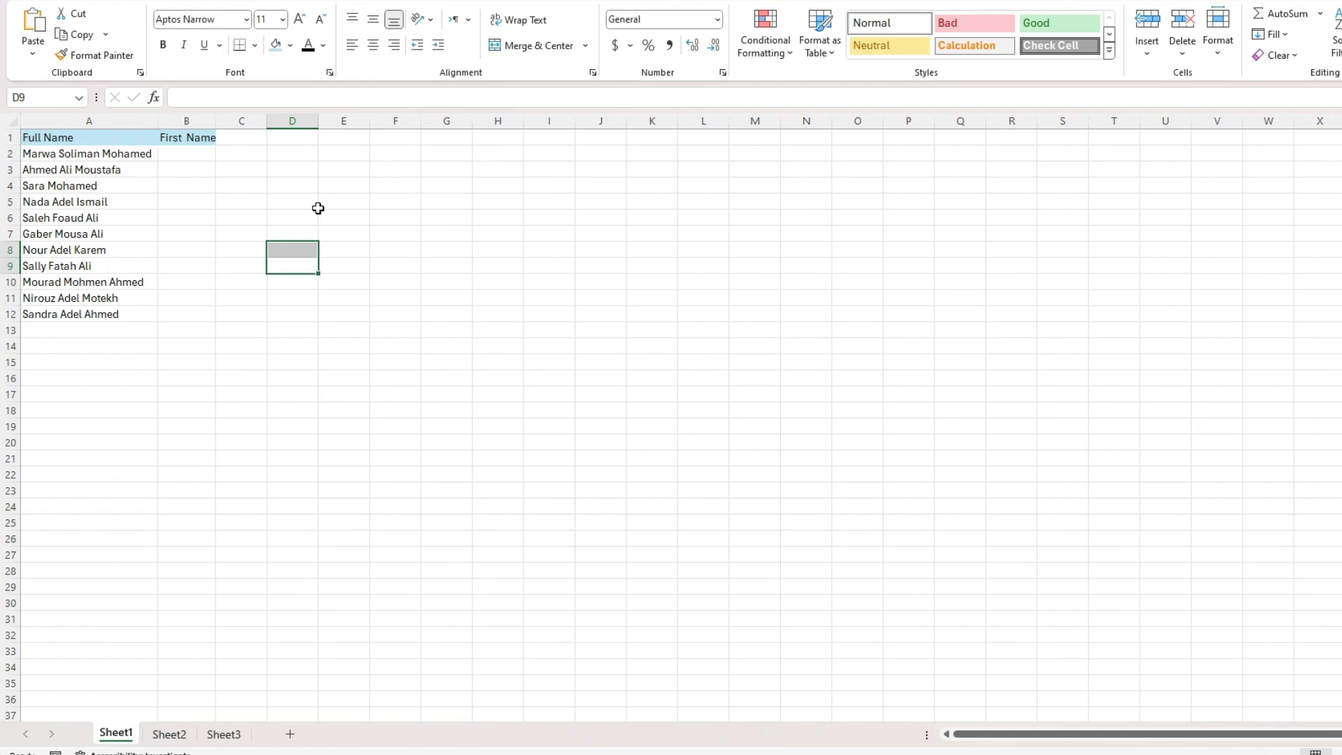
{"action": "left_click", "coordinate": [186, 203]}
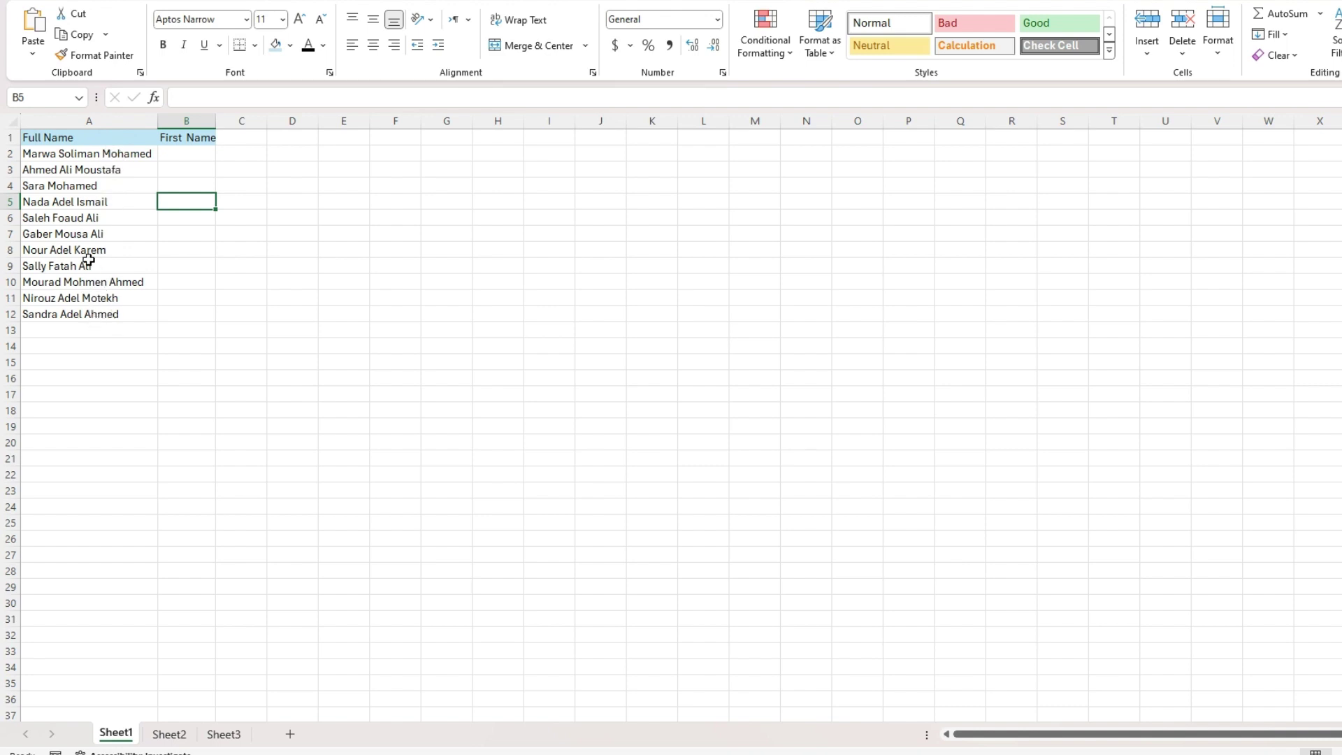
{"action": "left_click", "coordinate": [192, 123]}
{"action": "left_click", "coordinate": [242, 124]}
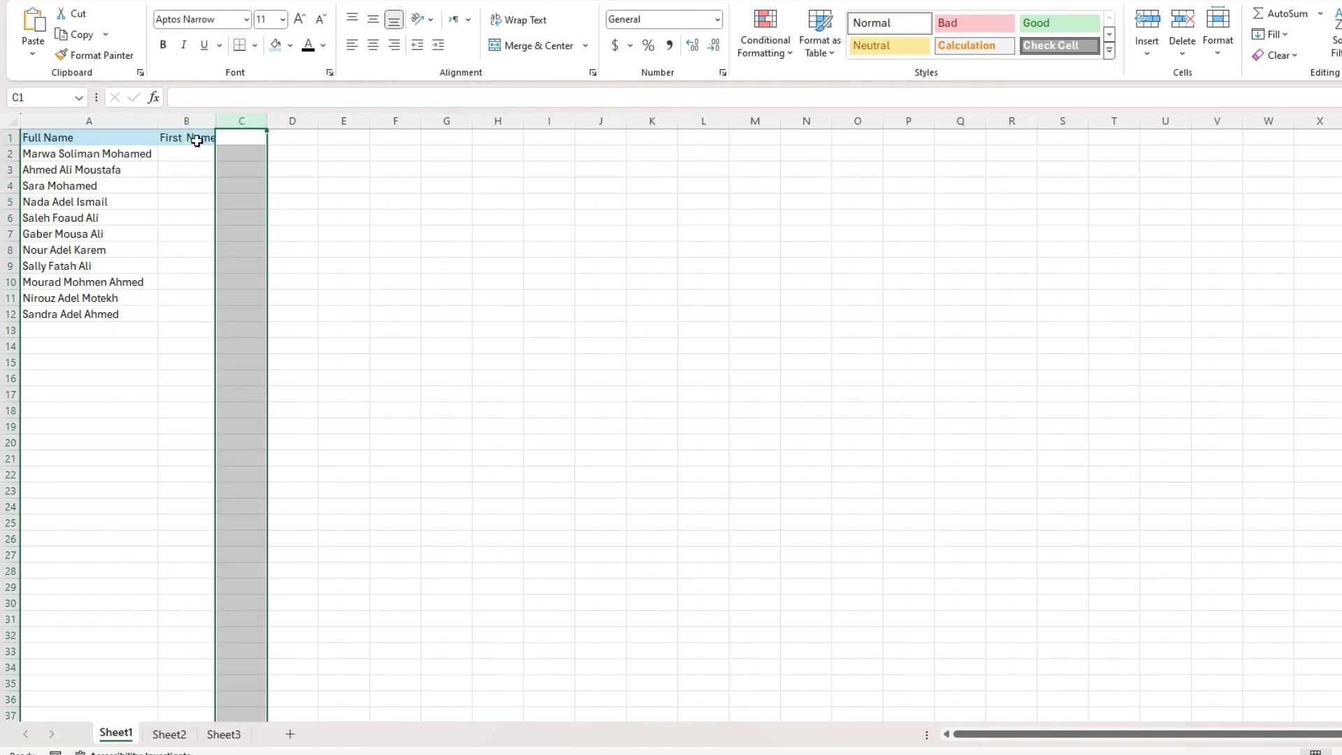
{"action": "left_click", "coordinate": [179, 119]}
{"action": "left_click", "coordinate": [193, 152]}
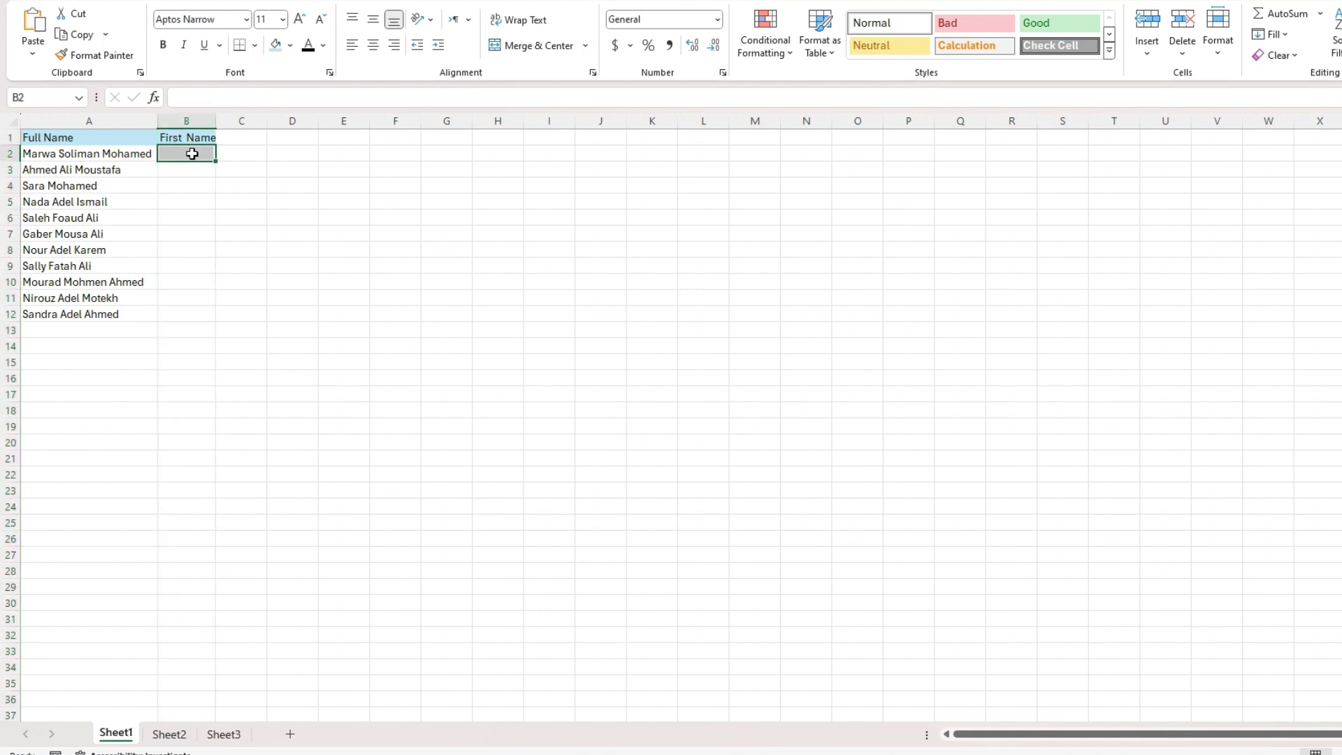
{"action": "double_click", "coordinate": [192, 152]}
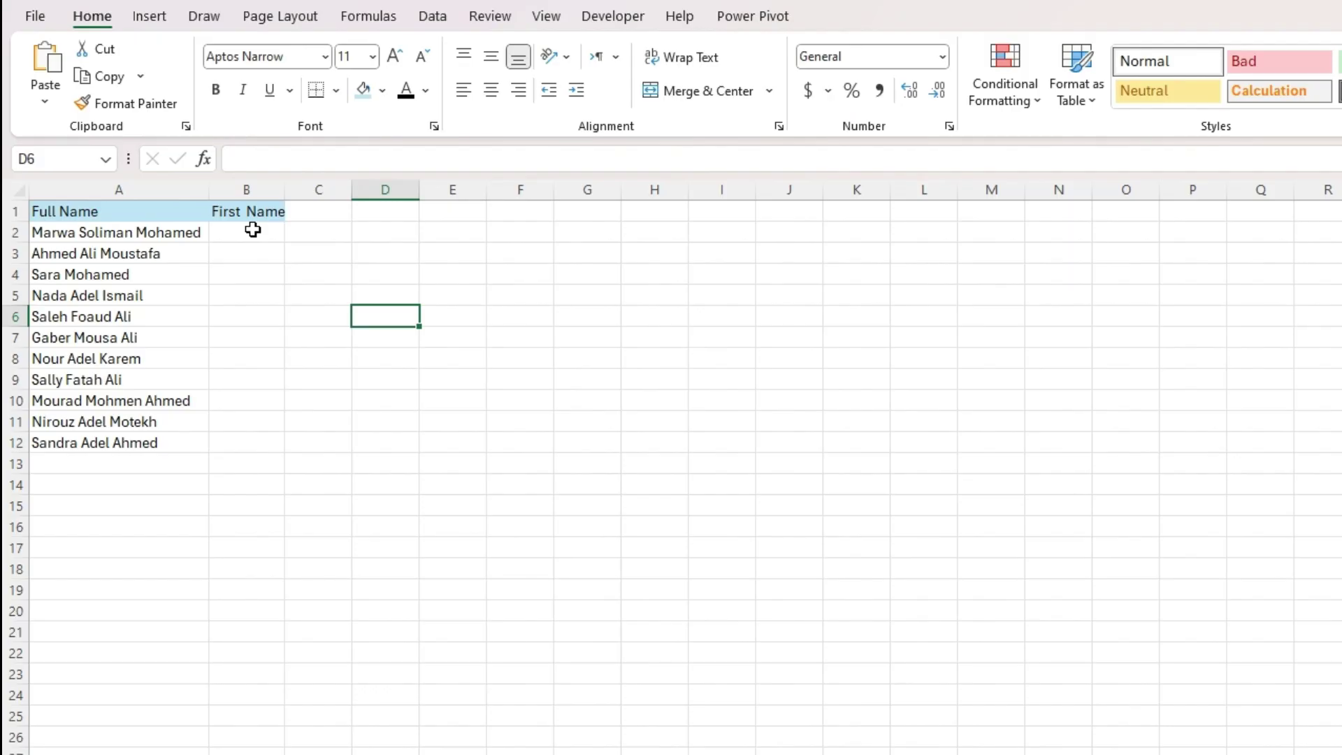
{"action": "left_click", "coordinate": [193, 153]}
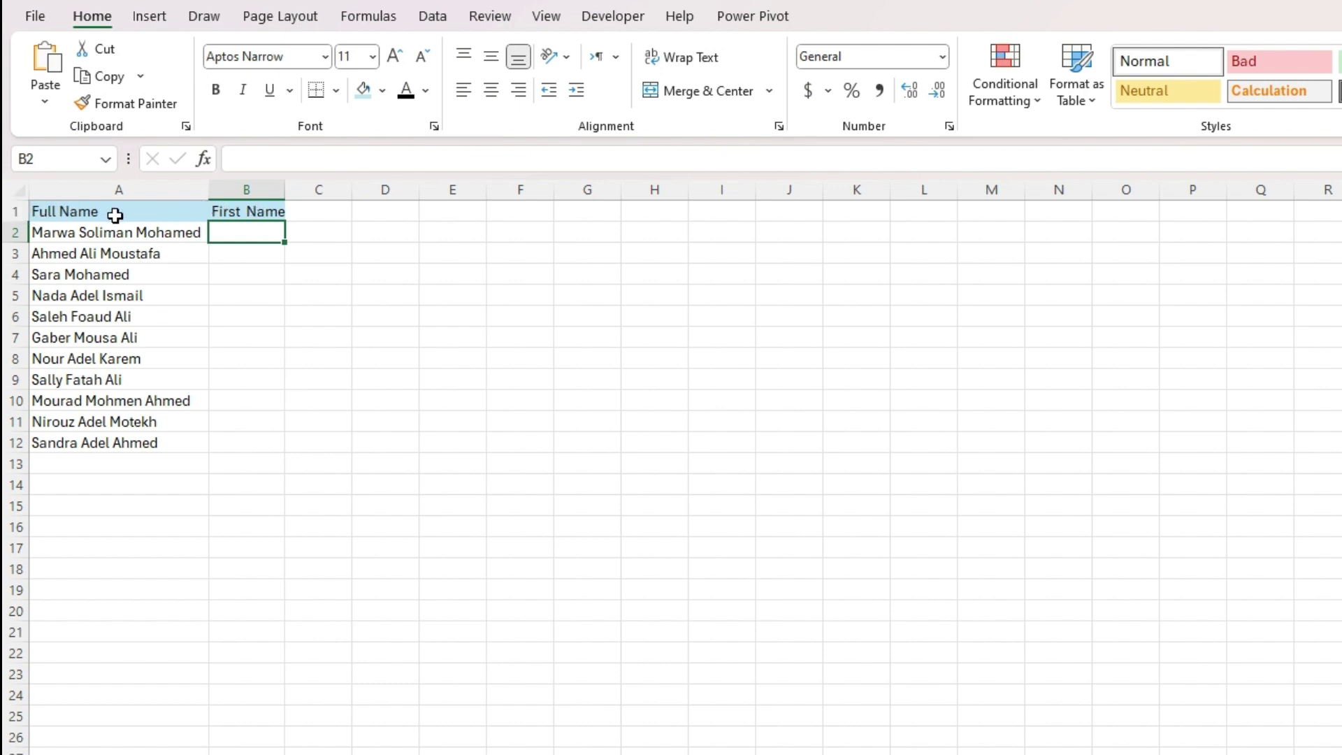
Enter =LEFT(A2, SEARCH(" ", A2, 1)-1) in B2 so it returns Marwa
{"action": "double_click", "coordinate": [252, 236]}
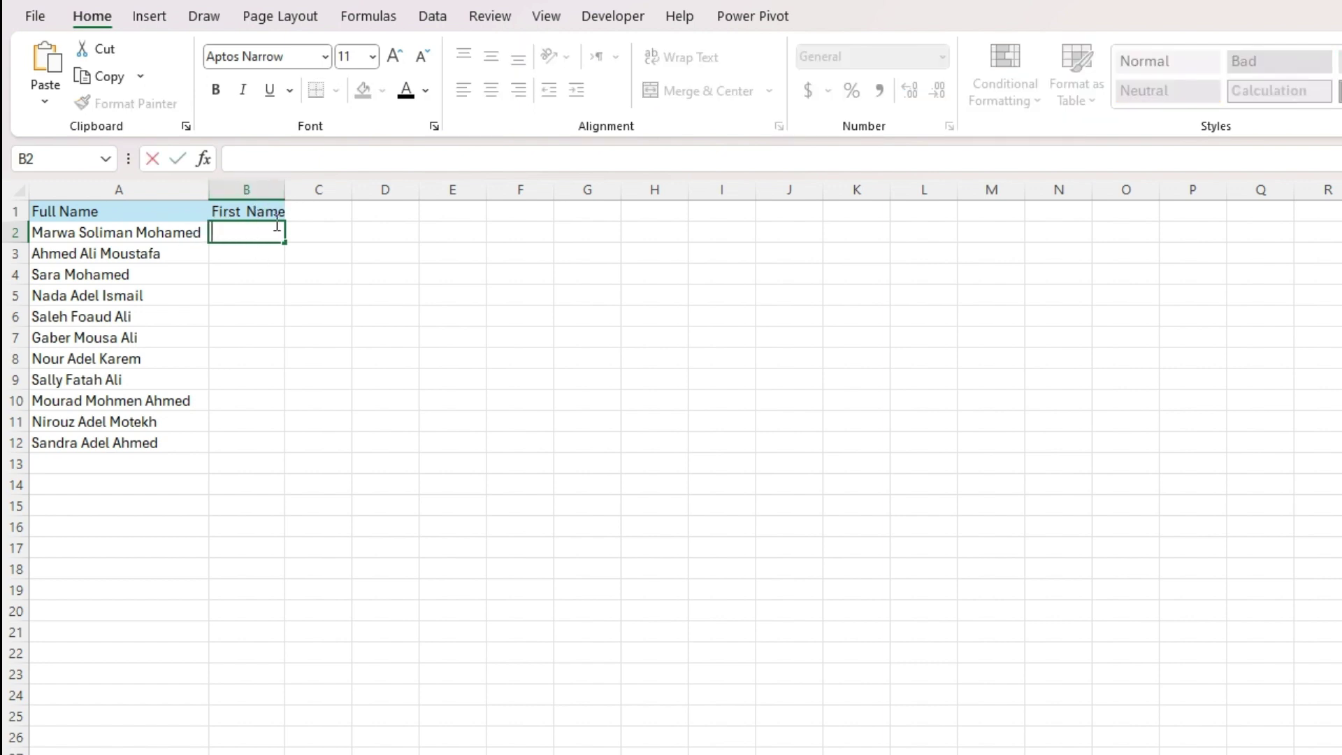
{"action": "type", "text": "="}
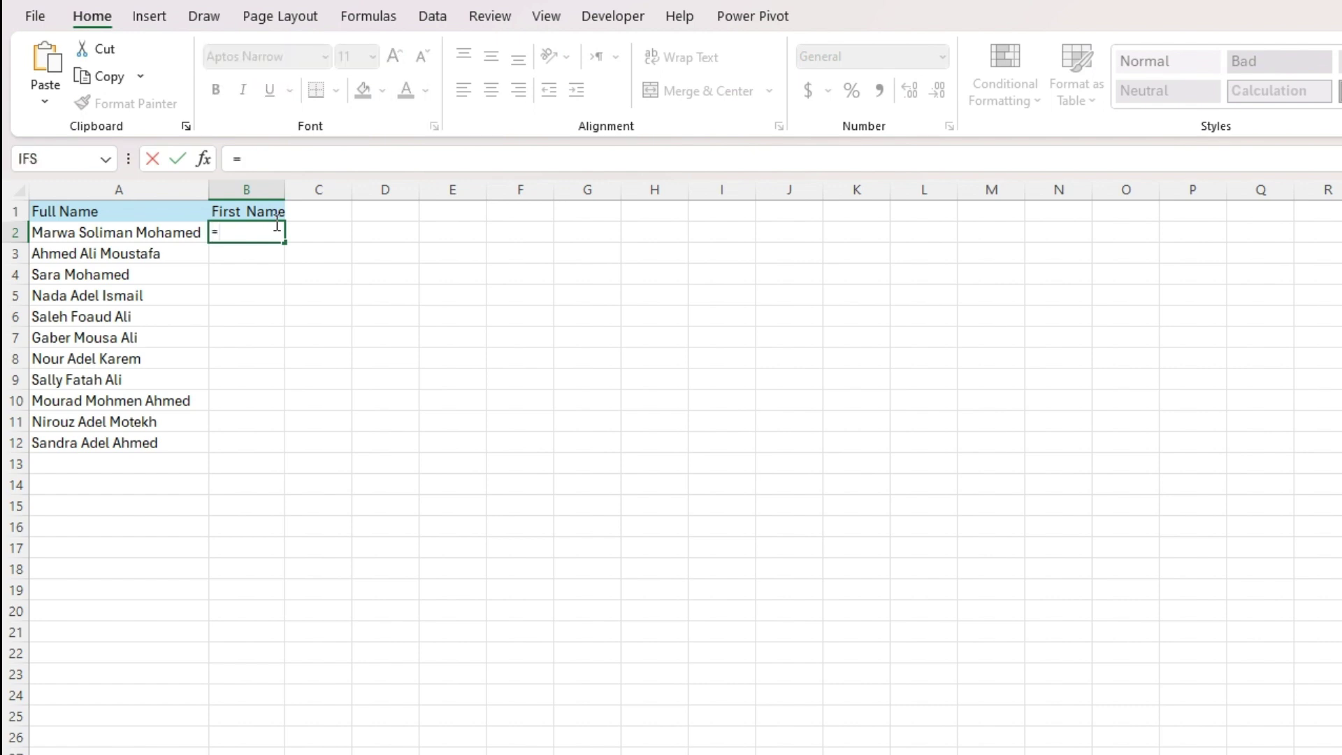
{"action": "type", "text": "=LEFT(A1, SEARCH(\" \", A1, 1)-1)"}
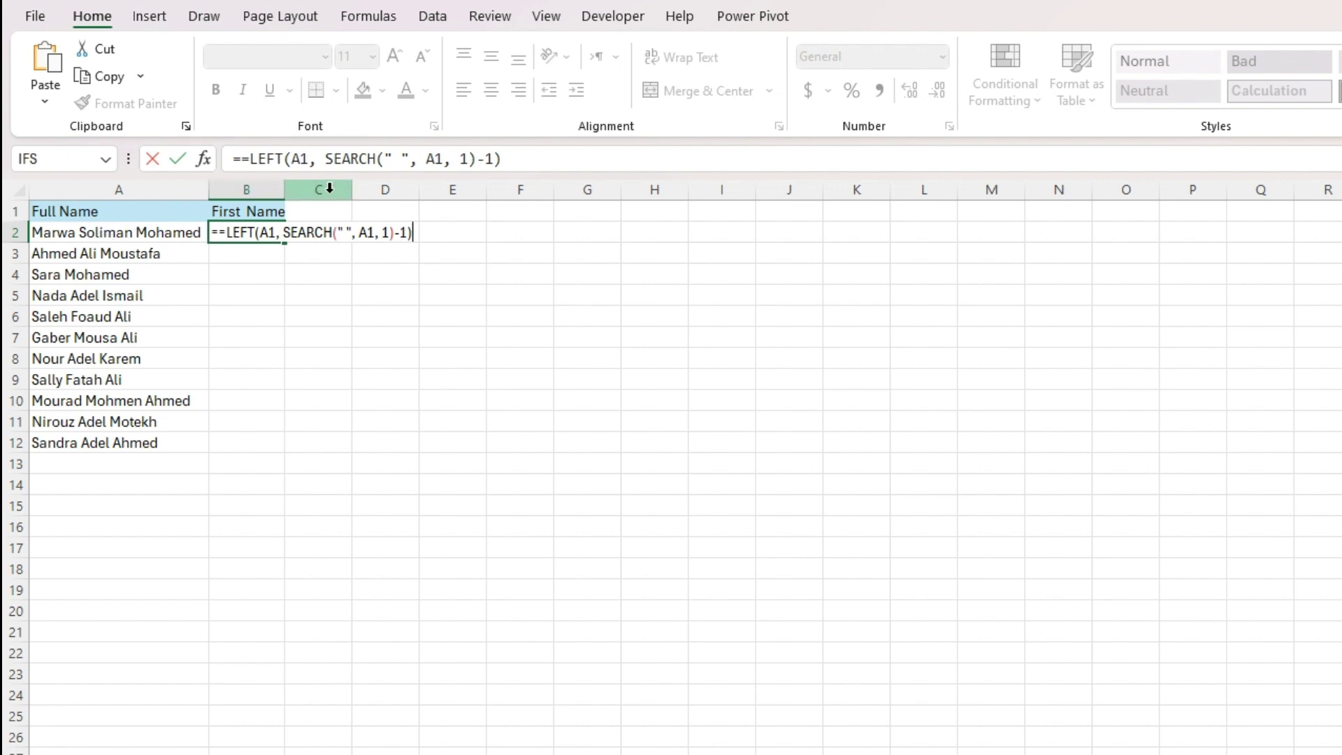
{"action": "left_click_drag", "start_coordinate": [299, 160], "coordinate": [308, 160]}
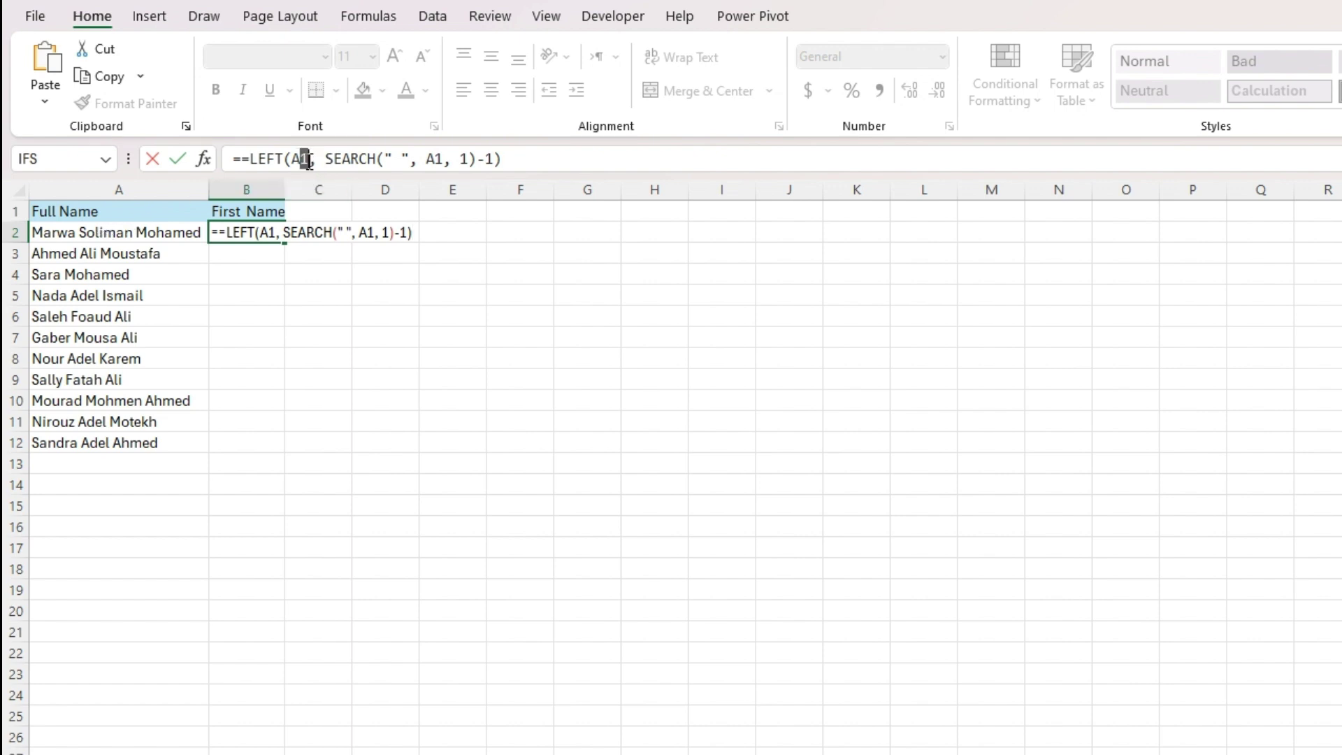
{"action": "type", "text": "2"}
{"action": "left_click_drag", "start_coordinate": [431, 159], "coordinate": [438, 160]}
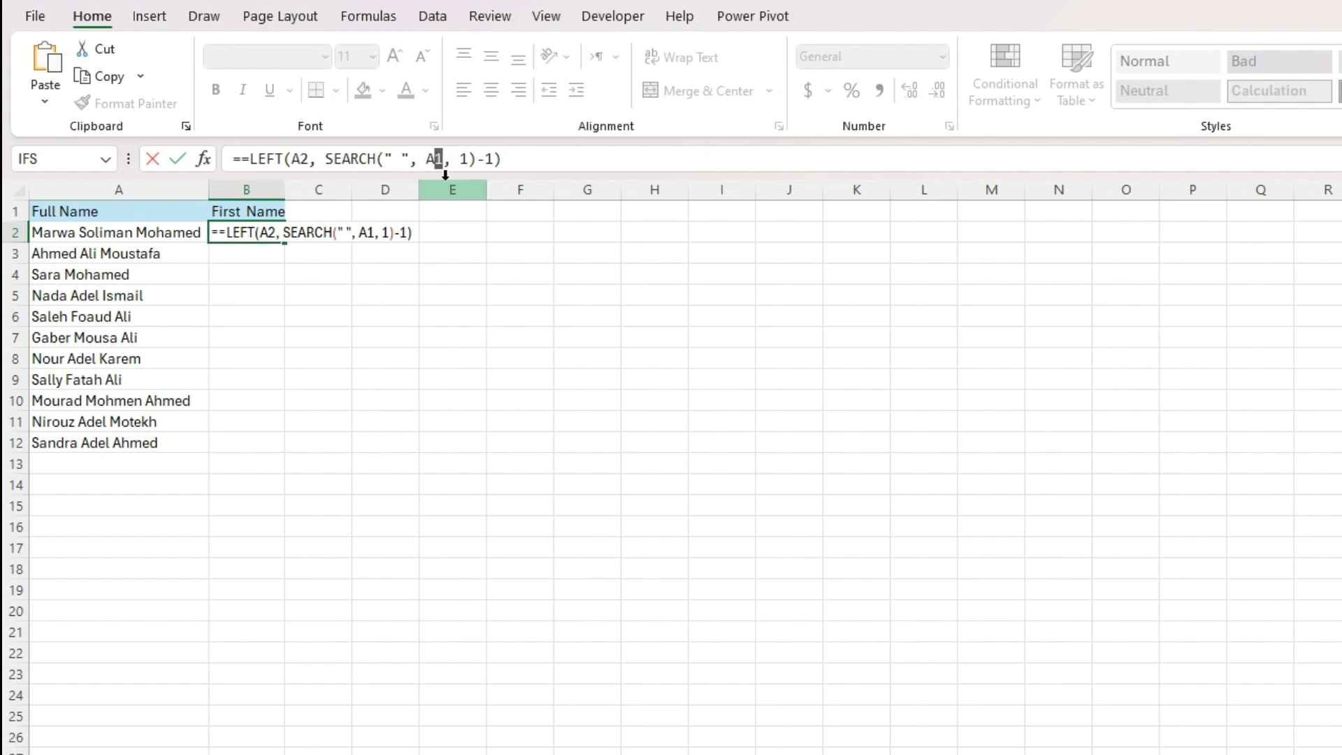
{"action": "type", "text": "2"}
{"action": "left_click", "coordinate": [260, 168]}
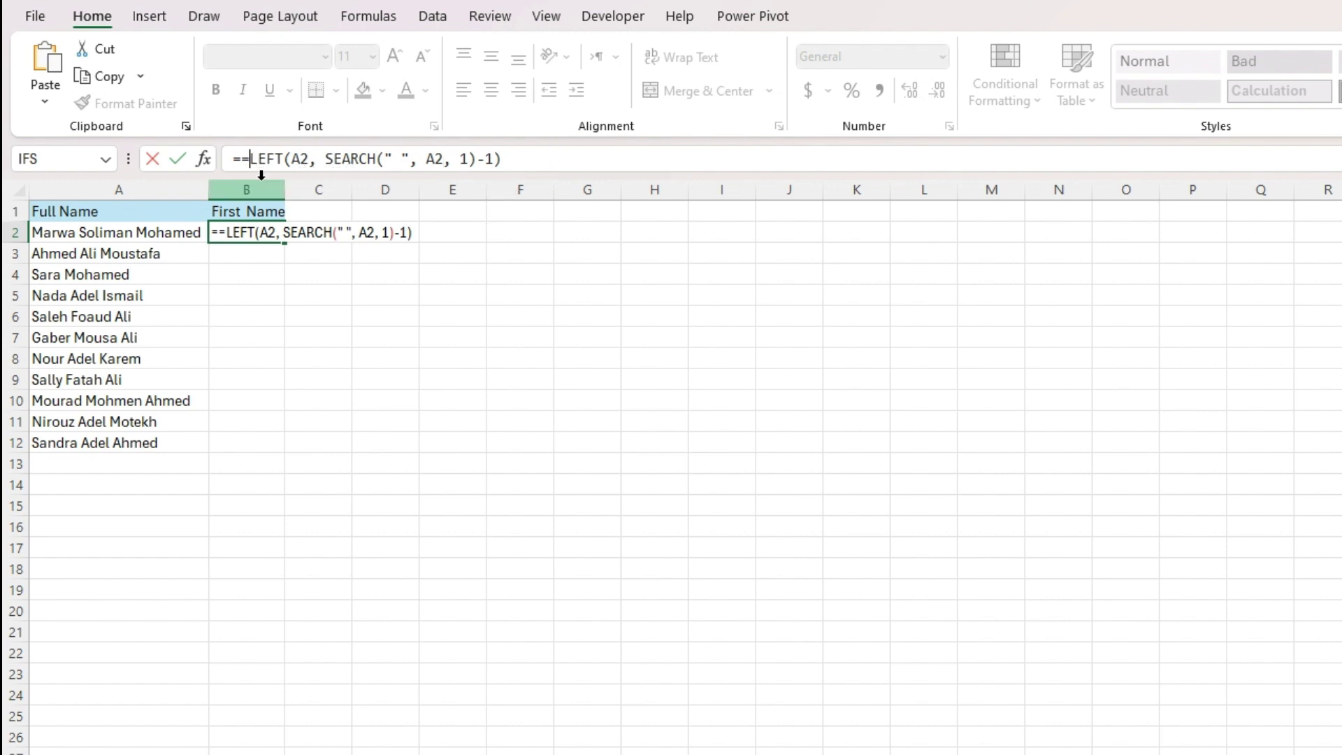
{"action": "key", "text": "BackSpace"}
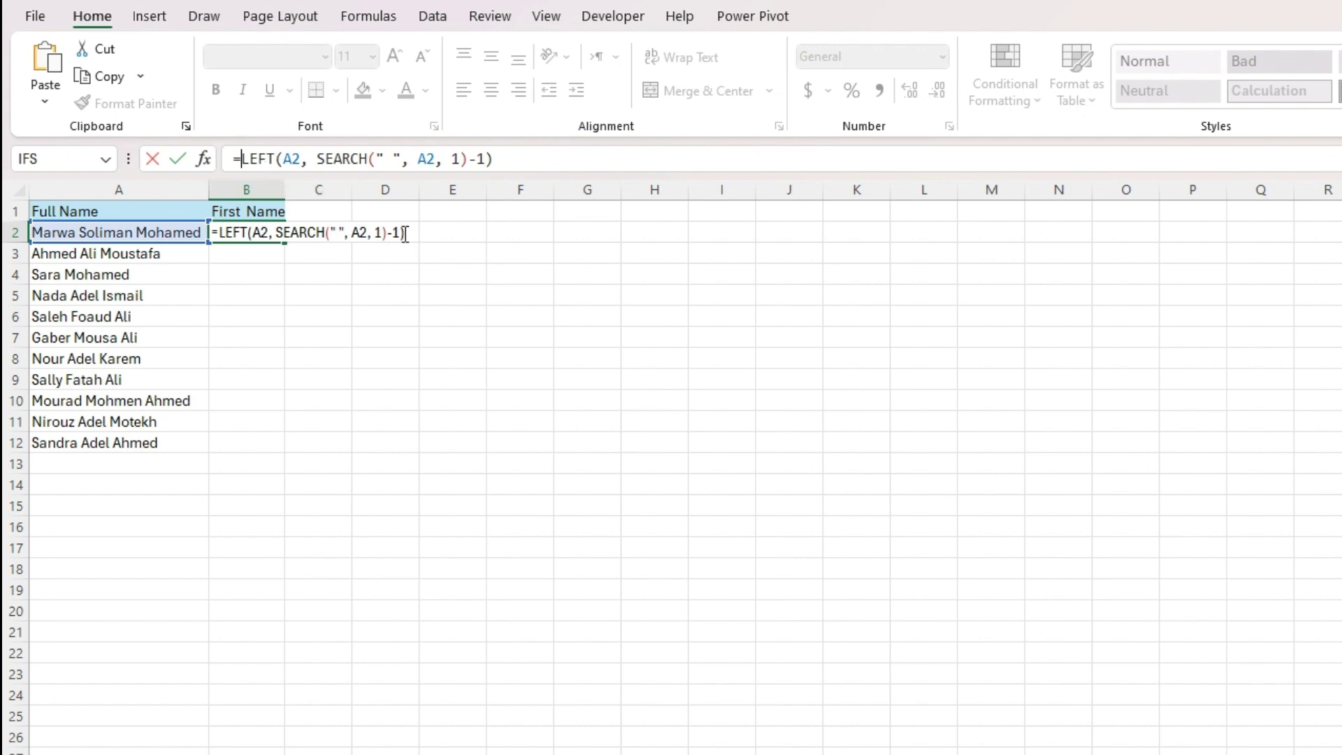
{"action": "left_click", "coordinate": [416, 234]}
{"action": "key", "text": "Return"}
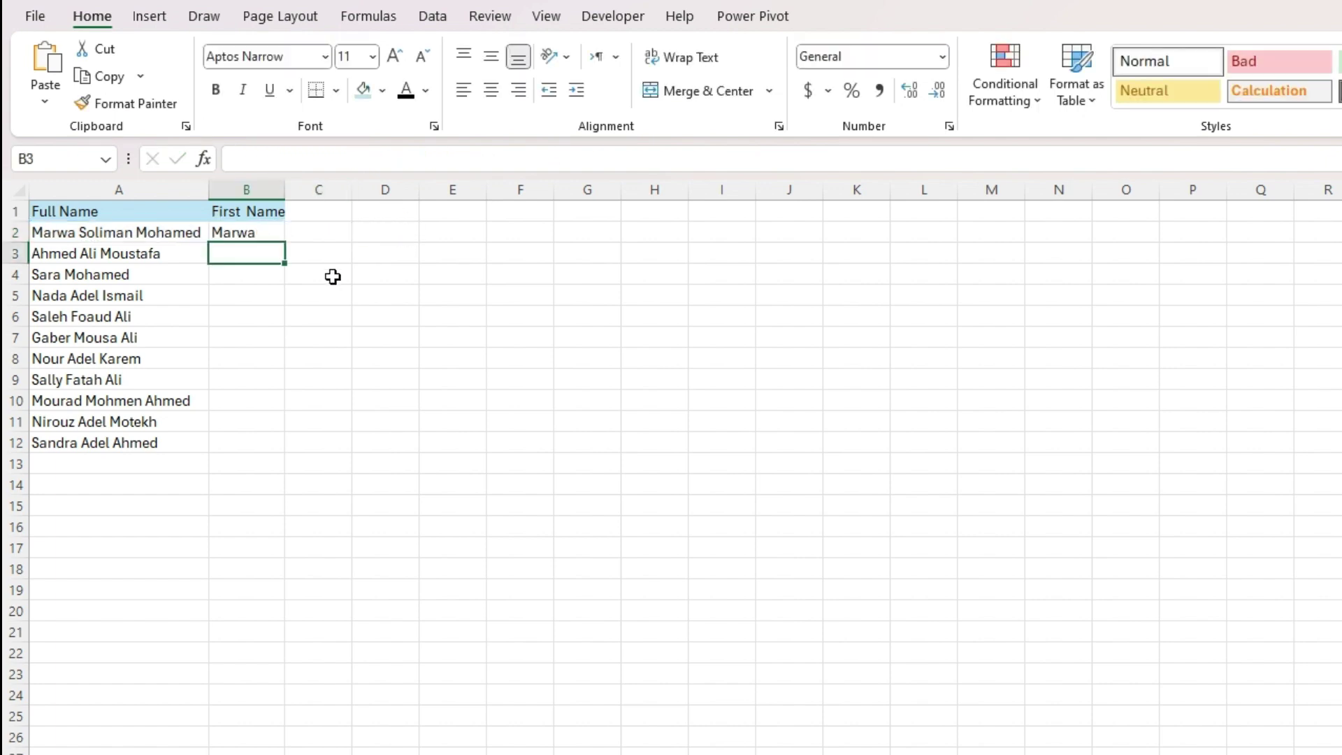
Fill the first-name formula down B2:B12 and type 'Last Name' into C1
{"action": "left_click", "coordinate": [261, 231]}
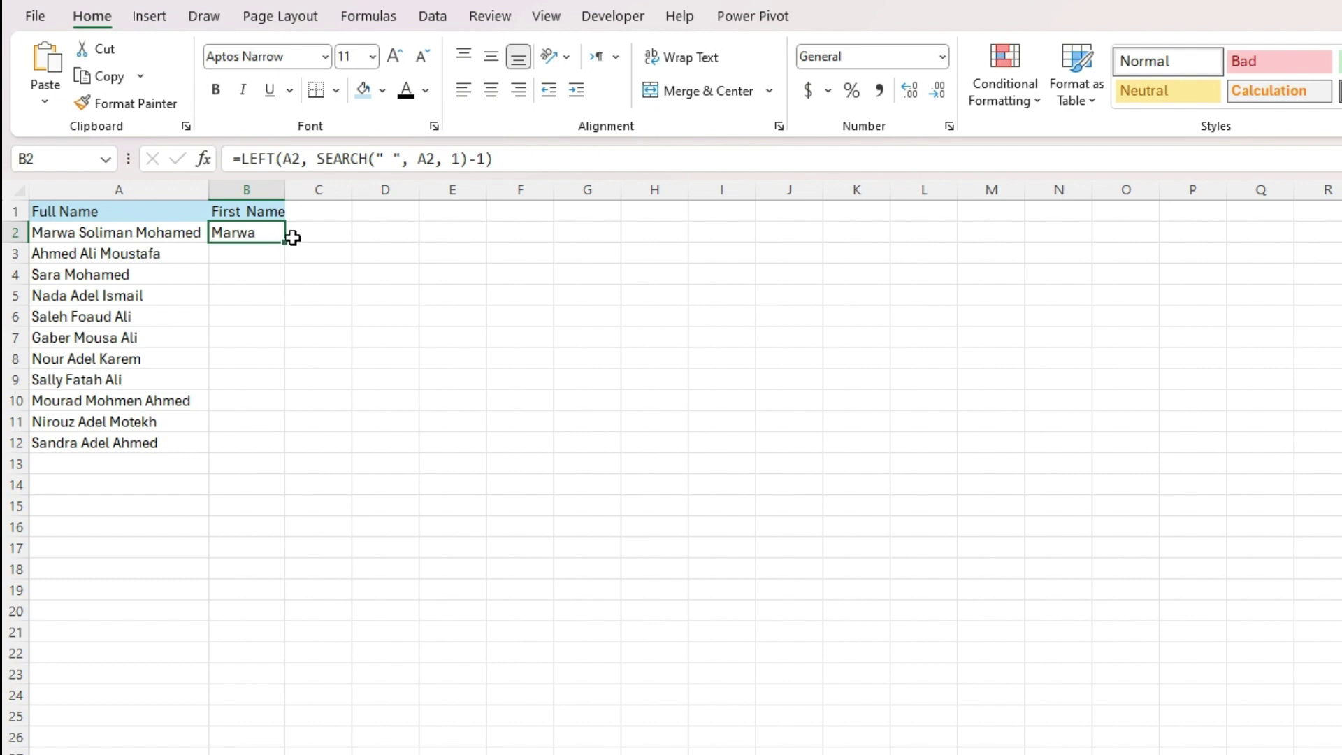
{"action": "left_click_drag", "start_coordinate": [287, 243], "coordinate": [274, 427]}
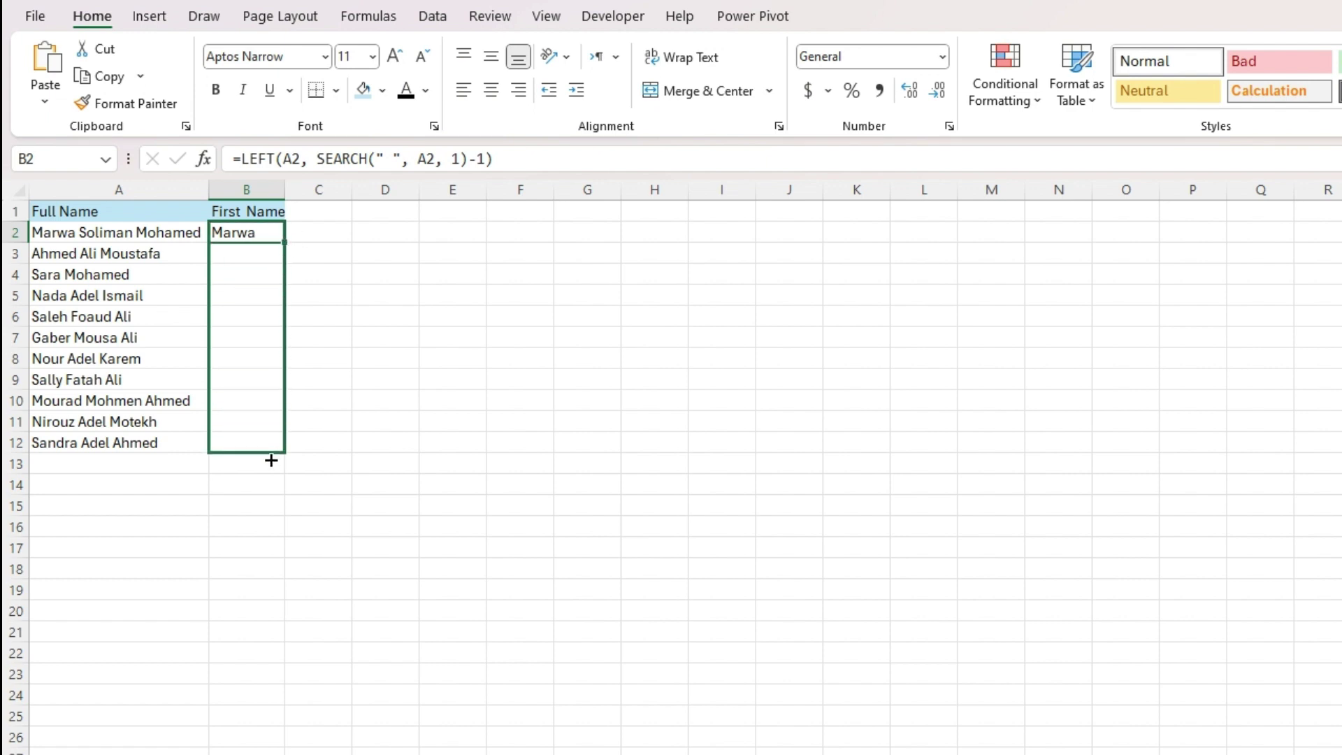
{"action": "left_click_drag", "start_coordinate": [274, 426], "coordinate": [271, 458]}
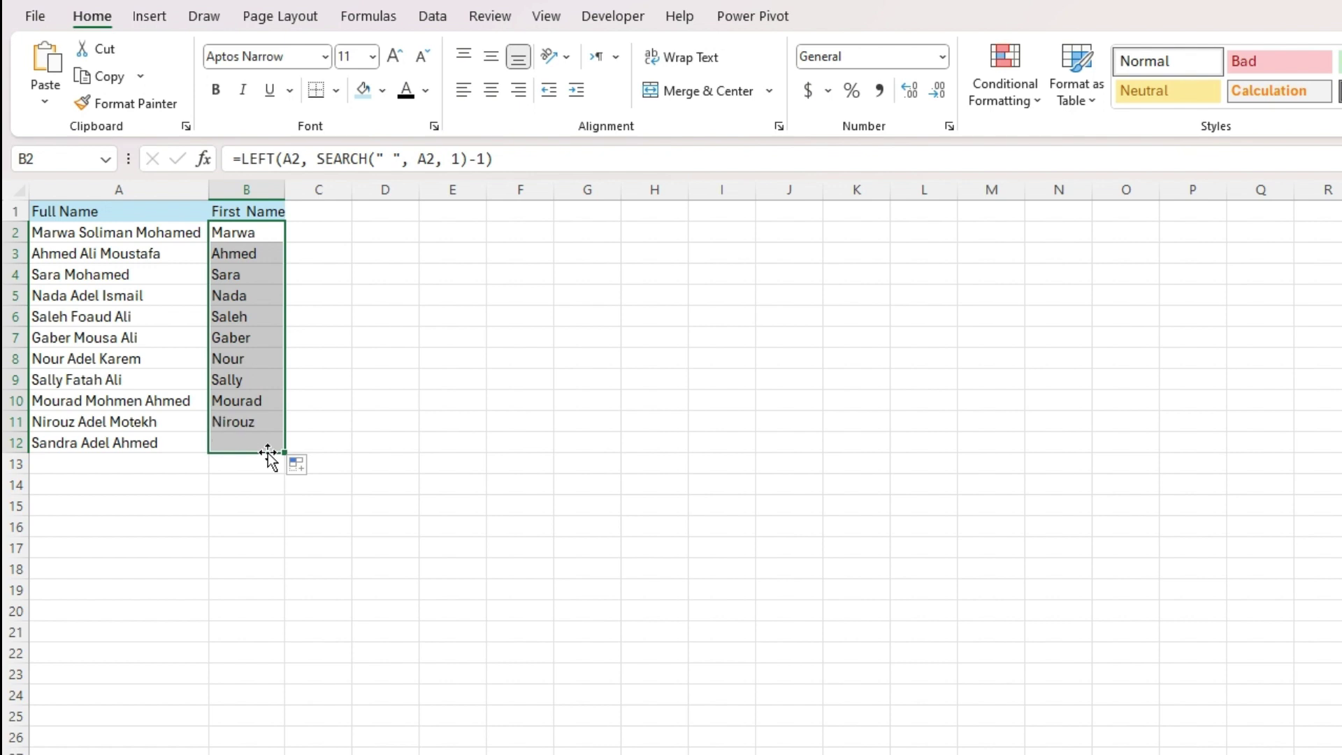
{"action": "left_click", "coordinate": [270, 255]}
{"action": "left_click", "coordinate": [268, 318]}
{"action": "left_click", "coordinate": [271, 359]}
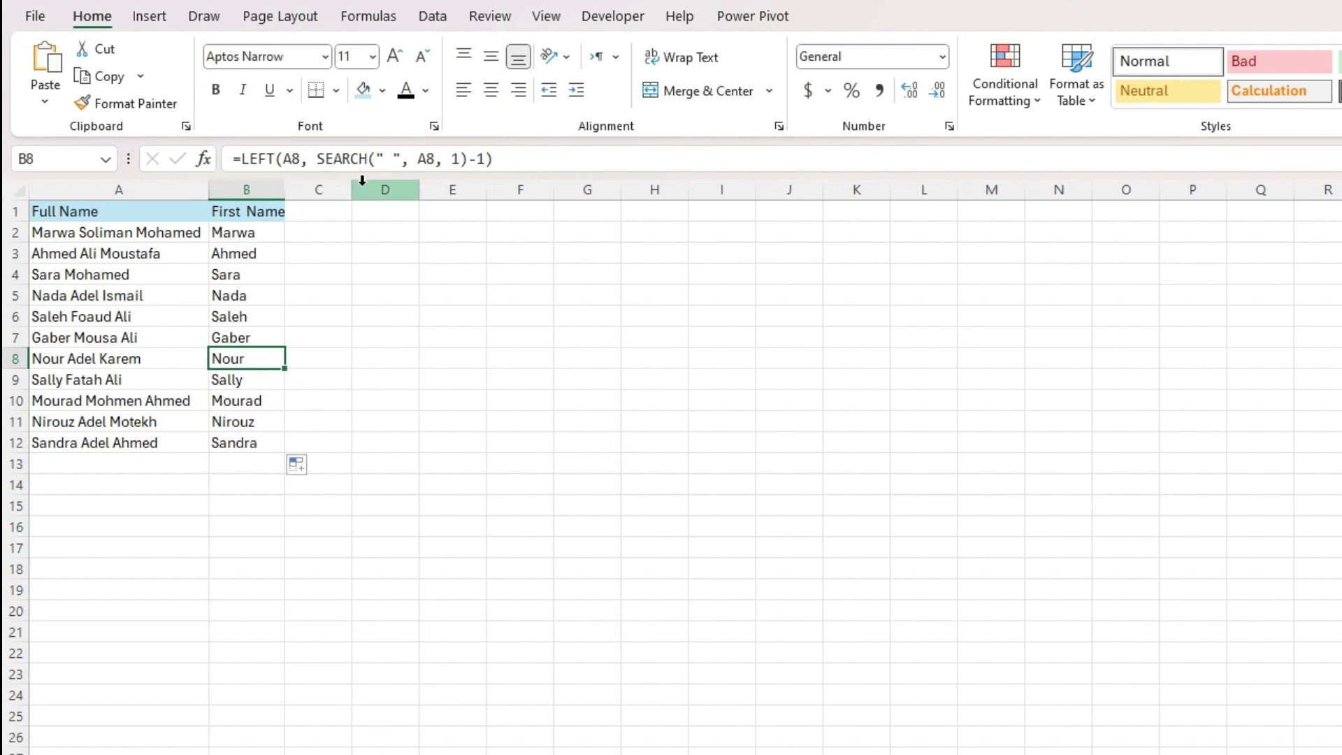
{"action": "left_click", "coordinate": [334, 211]}
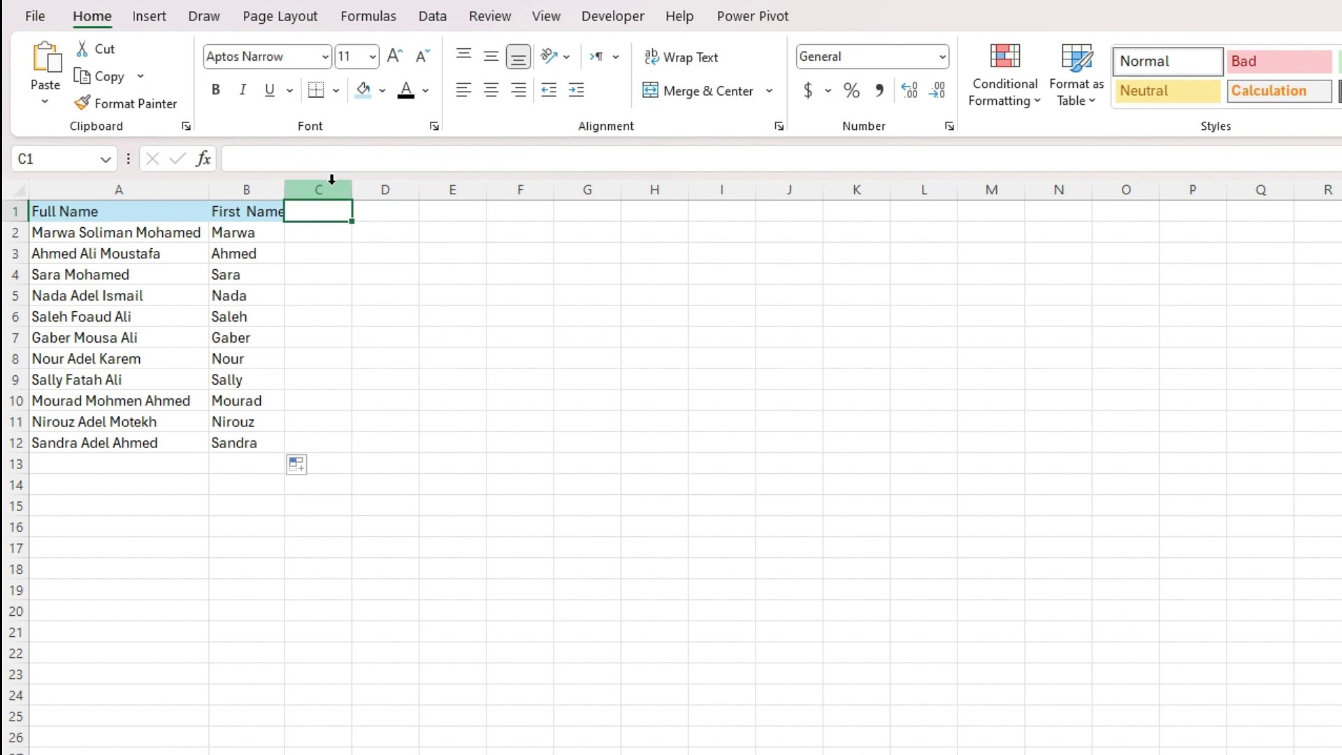
{"action": "type", "text": "Last"}
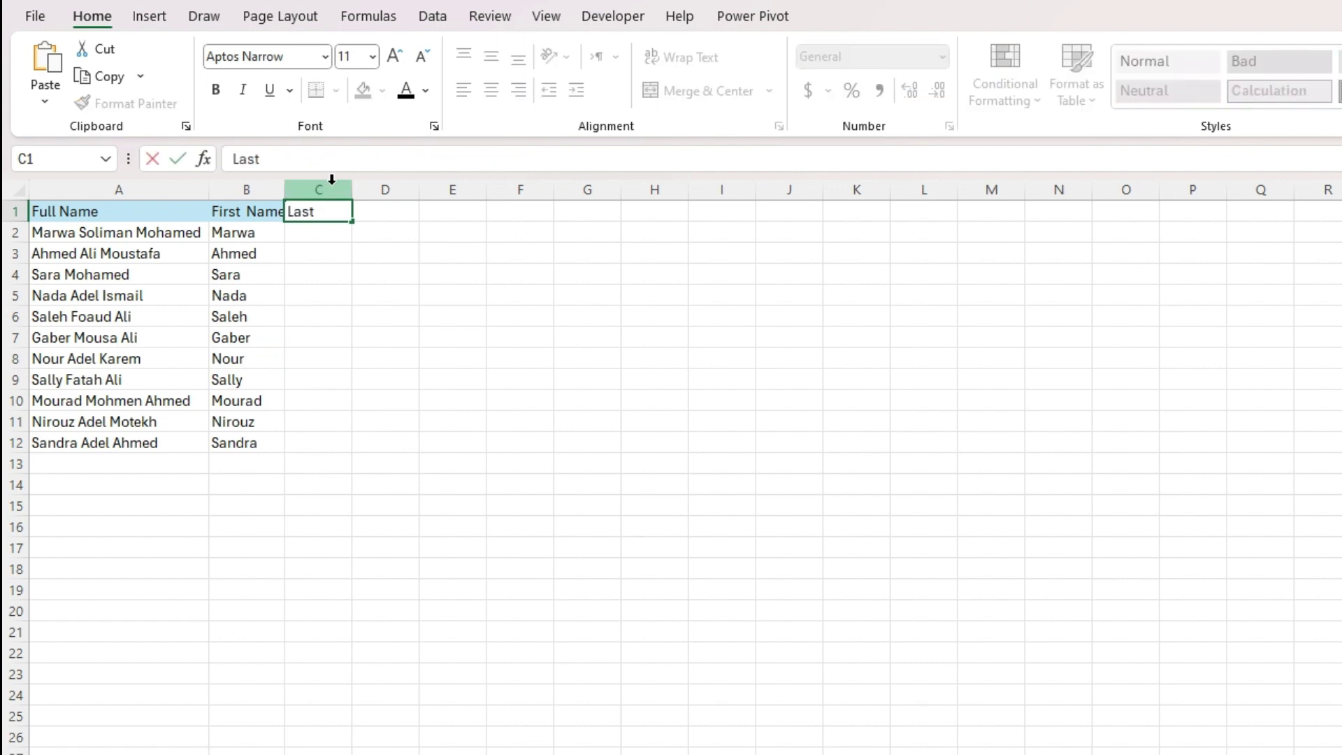
{"action": "type", "text": " Name"}
Commit the 'Last Name' heading and copy Claude's TRIM/RIGHT/SUBSTITUTE/REPT last-name formula
{"action": "left_click", "coordinate": [353, 190]}
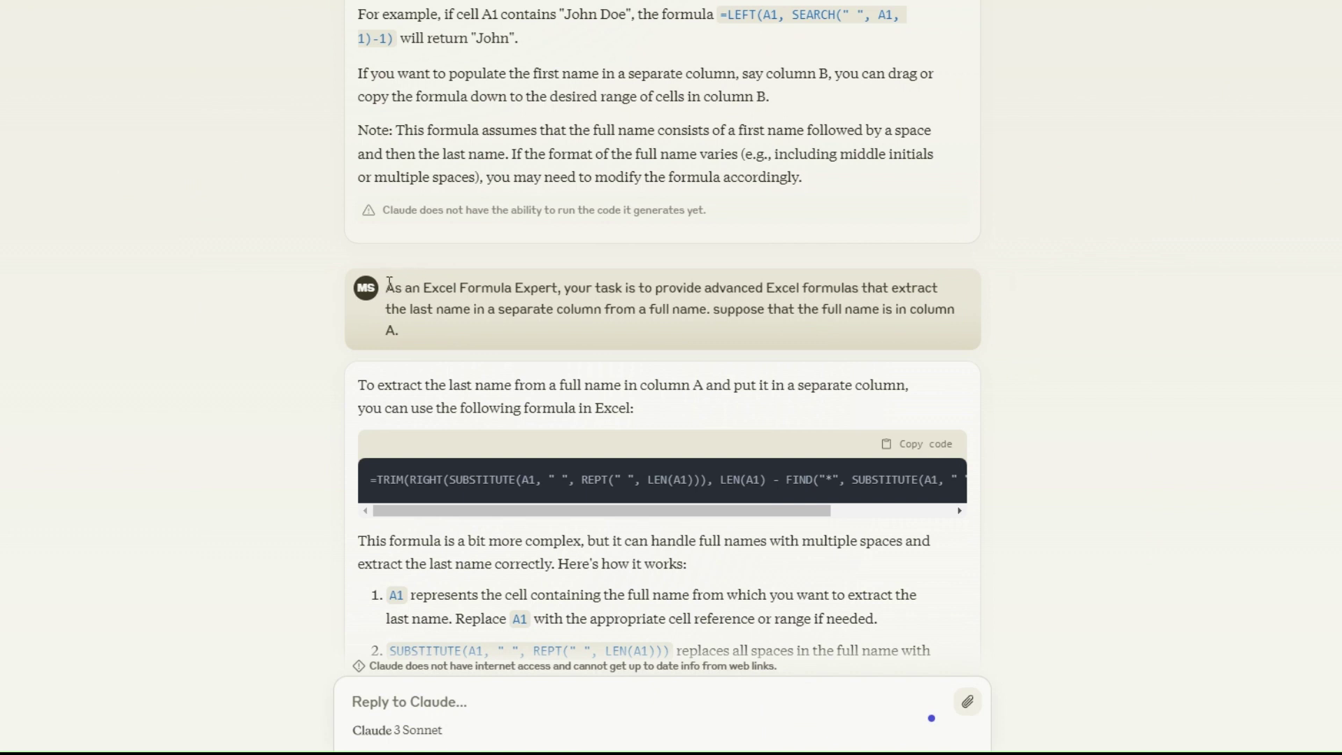
{"action": "left_click_drag", "start_coordinate": [387, 287], "coordinate": [441, 327]}
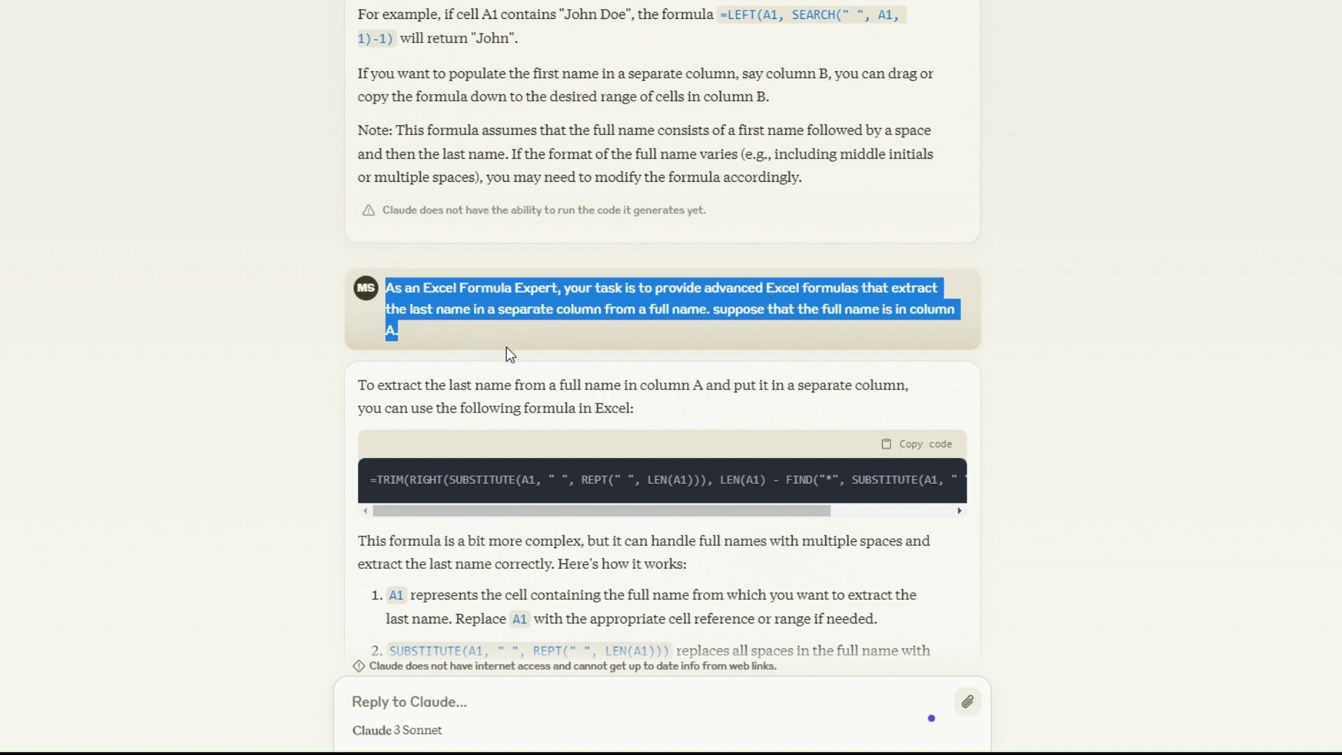
{"action": "left_click_drag", "start_coordinate": [830, 512], "coordinate": [955, 517]}
{"action": "left_click", "coordinate": [939, 445]}
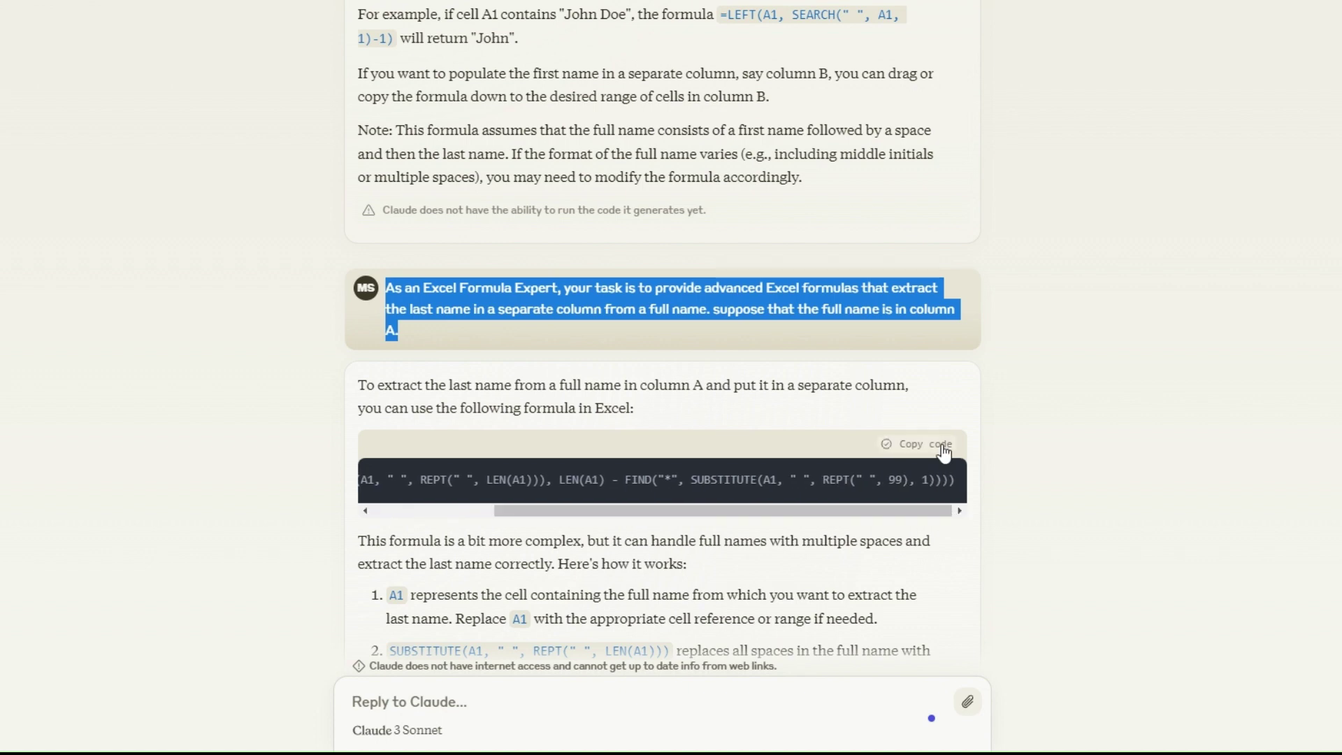
{"action": "scroll", "coordinate": [734, 431], "scroll_direction": "down", "scroll_amount": 4}
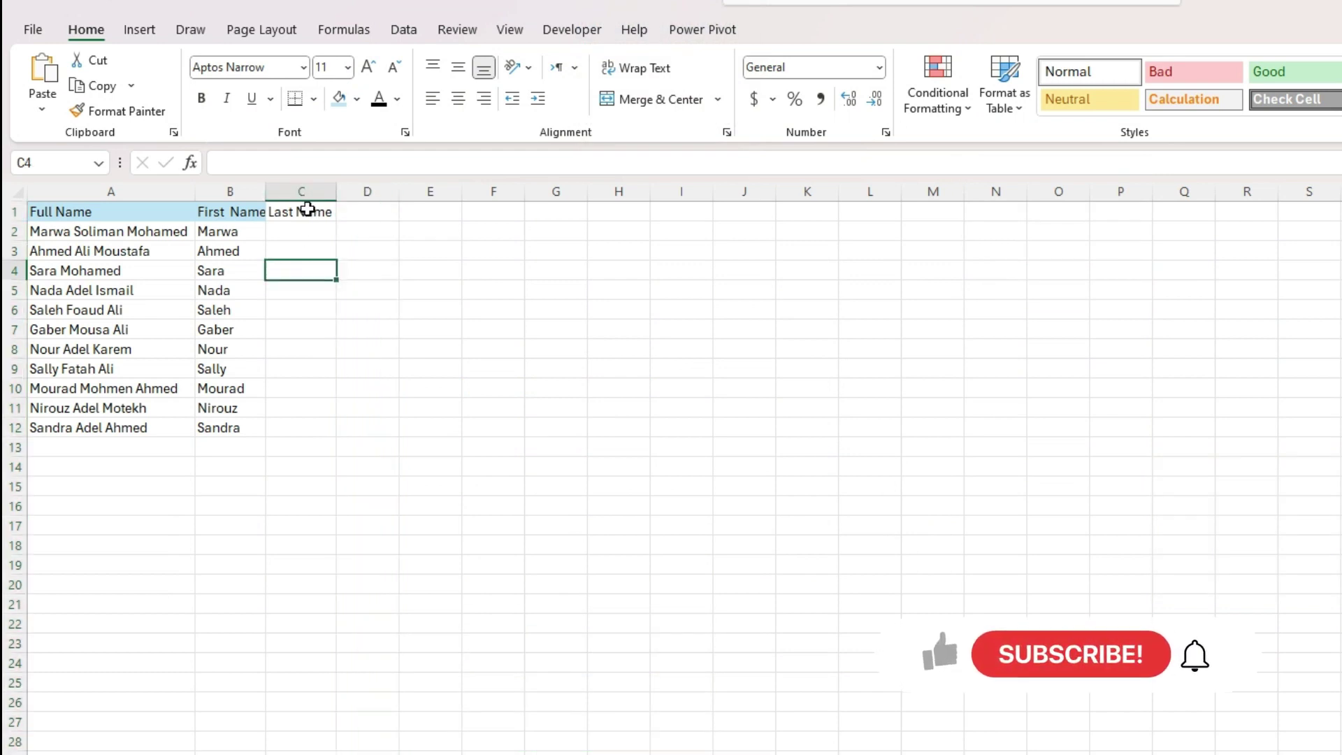
Paste Claude's last-name formula into cell C2
{"action": "left_click", "coordinate": [311, 211]}
{"action": "left_click", "coordinate": [325, 250]}
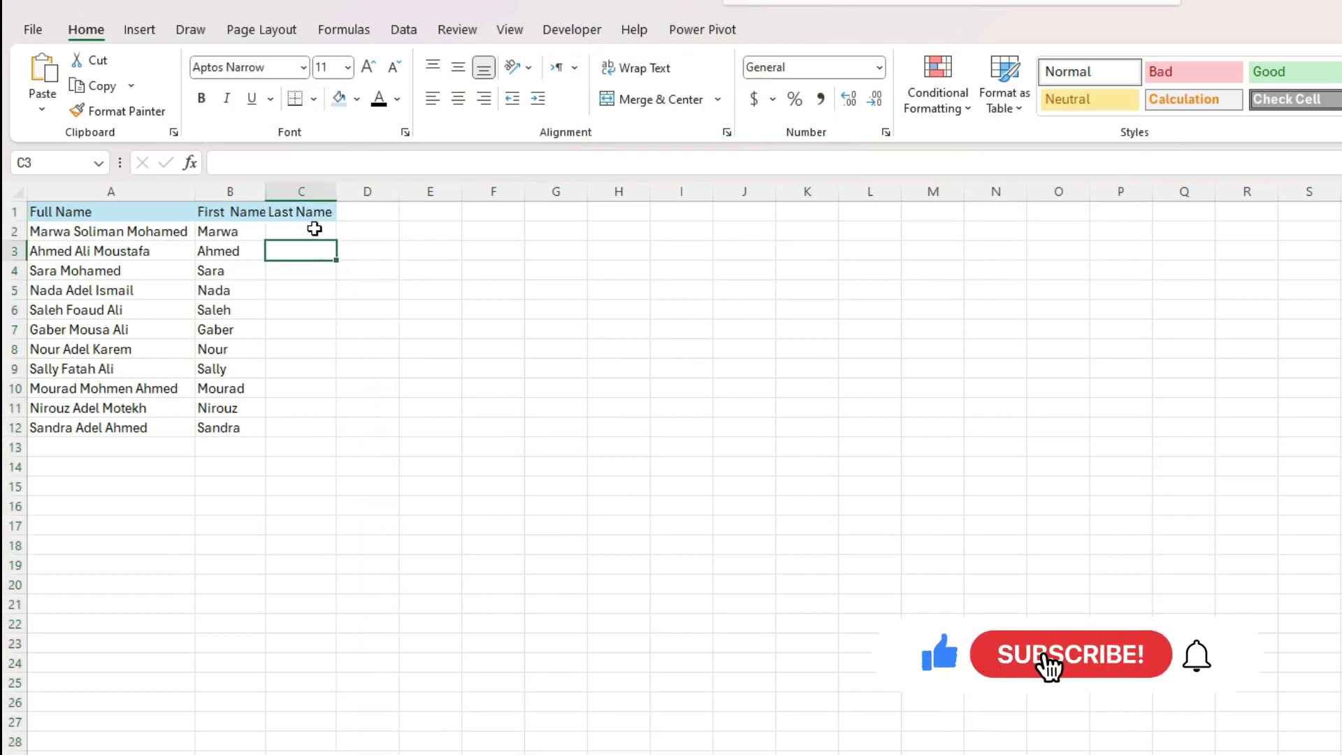
{"action": "left_click", "coordinate": [289, 230]}
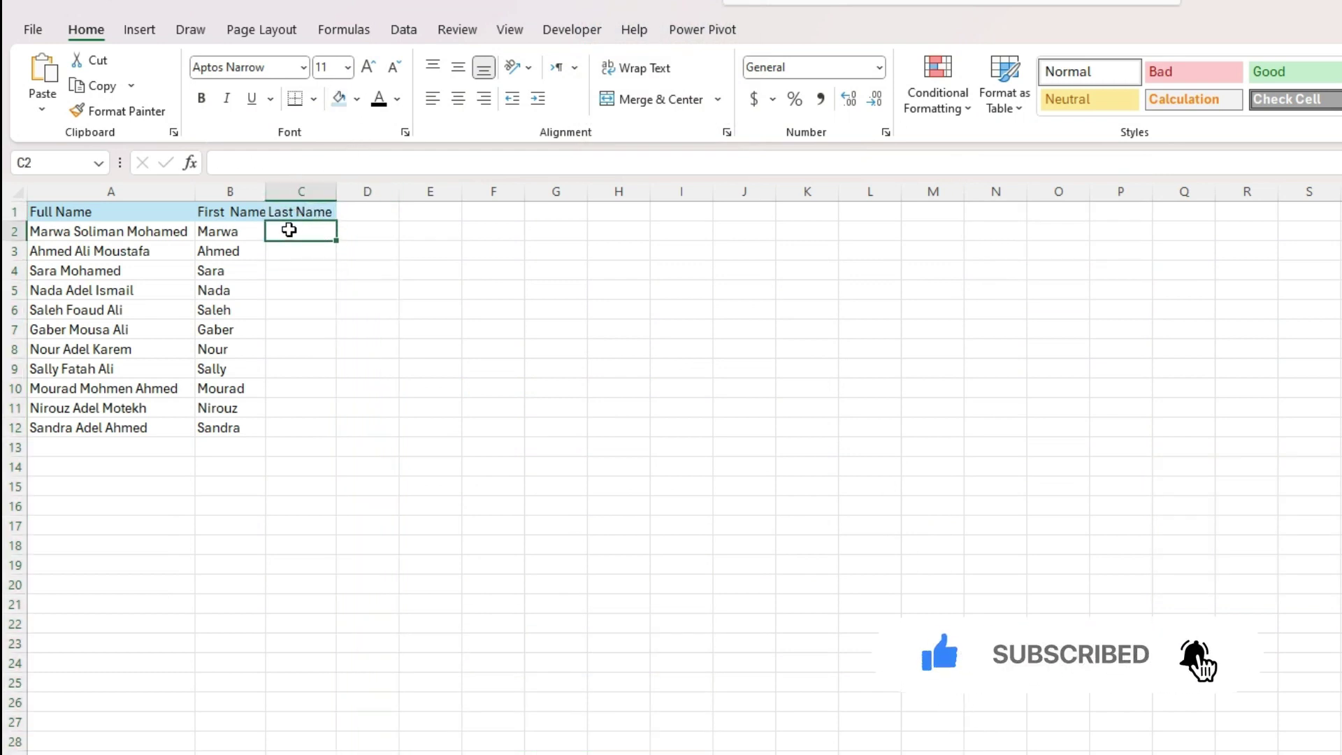
{"action": "key", "text": "F2"}
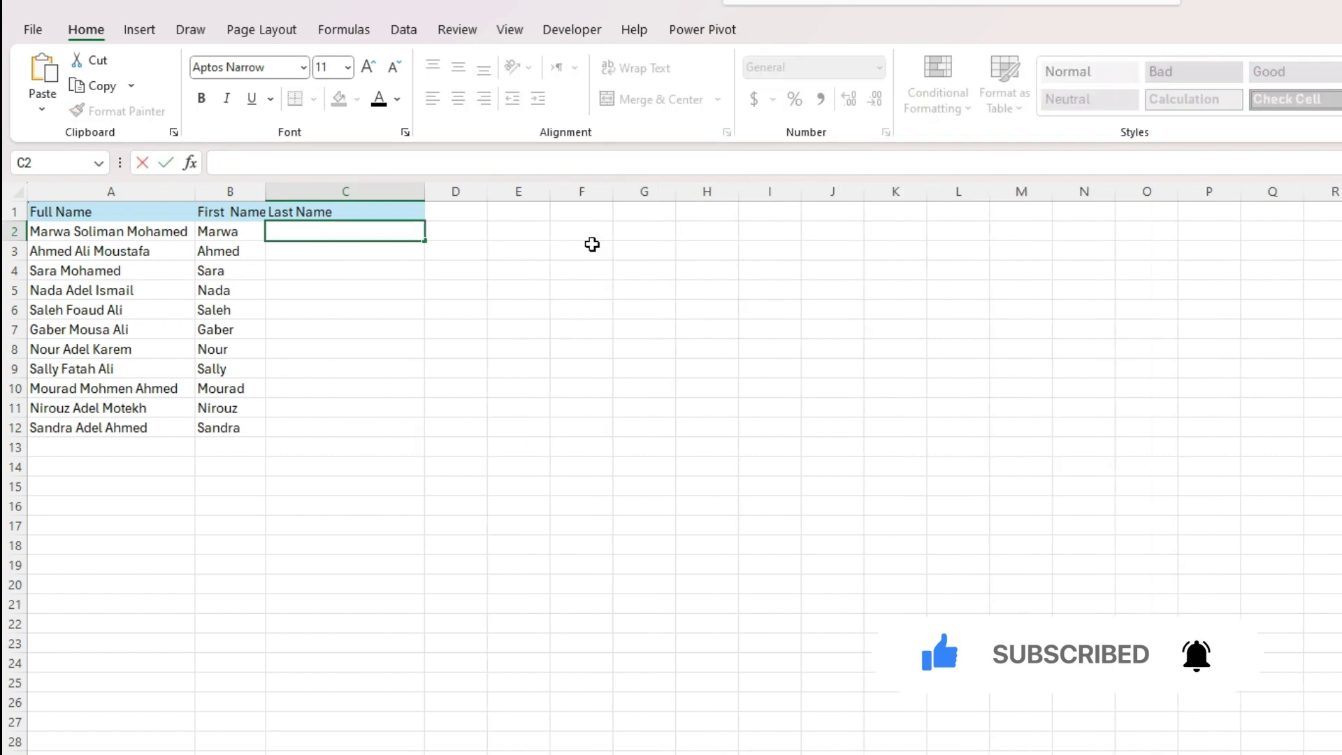
{"action": "type", "text": "="}
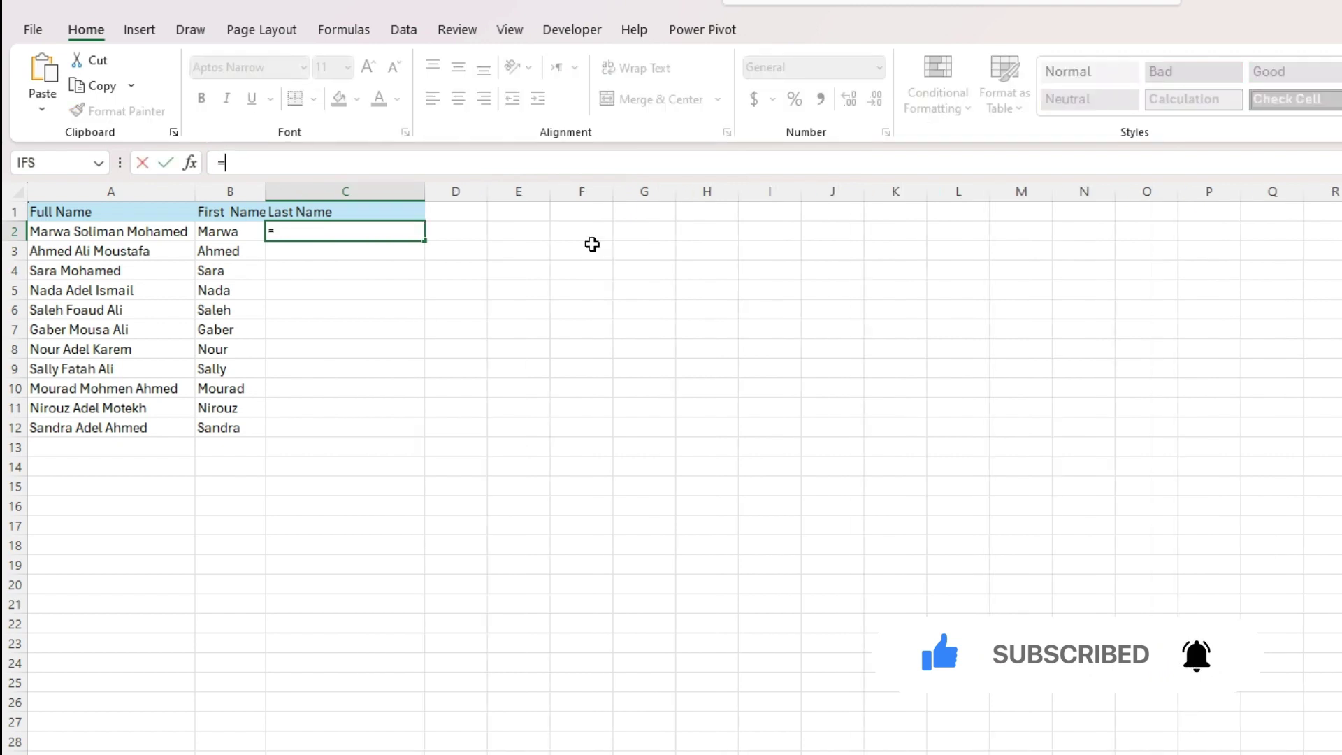
{"action": "type", "text": "=RIGHT(A1, LEN(A1)-FIND(\"@\", SUBSTITUTE(A1, \" \", \"@\", LEN(A1)-LEN(SUBSTITUTE(A1, \" \", \"\"))))+1)"}
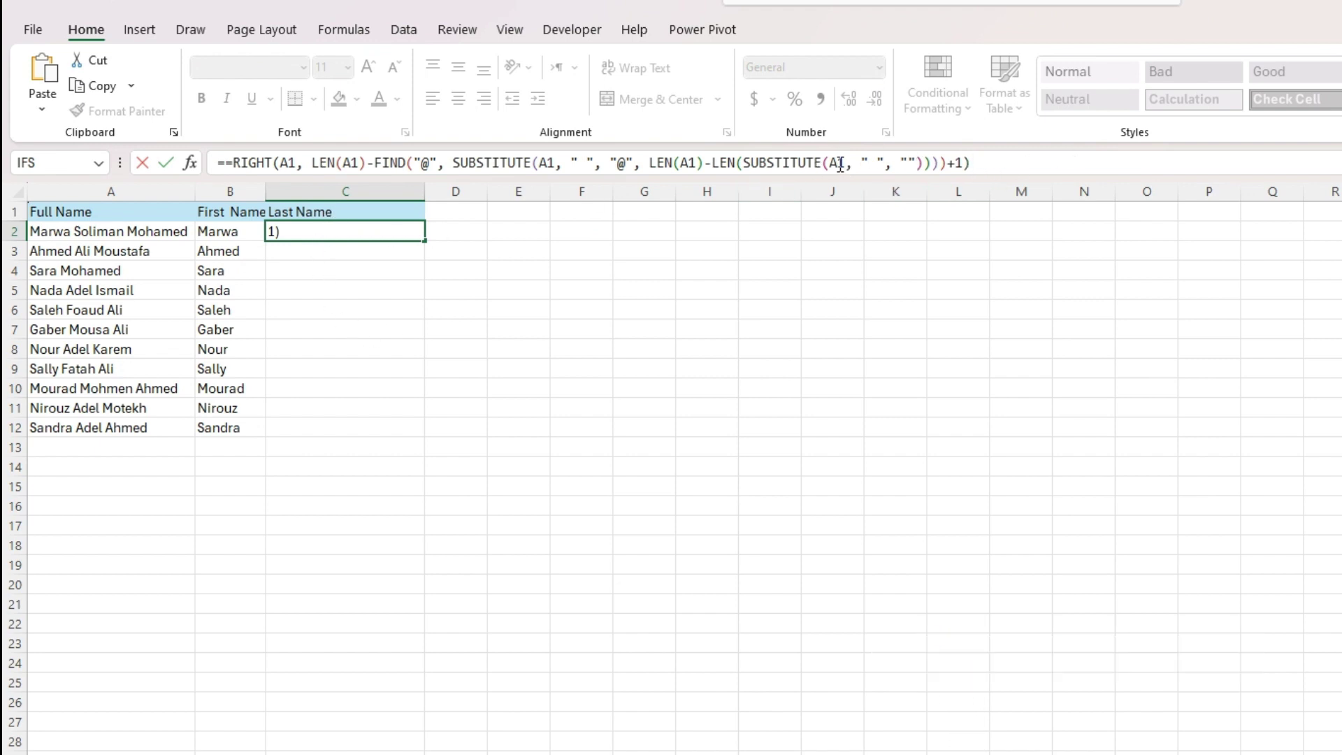
Change every A1 reference to A2, remove the duplicate equals sign, and commit the formula
{"action": "left_click_drag", "start_coordinate": [838, 165], "coordinate": [844, 165]}
{"action": "type", "text": "2"}
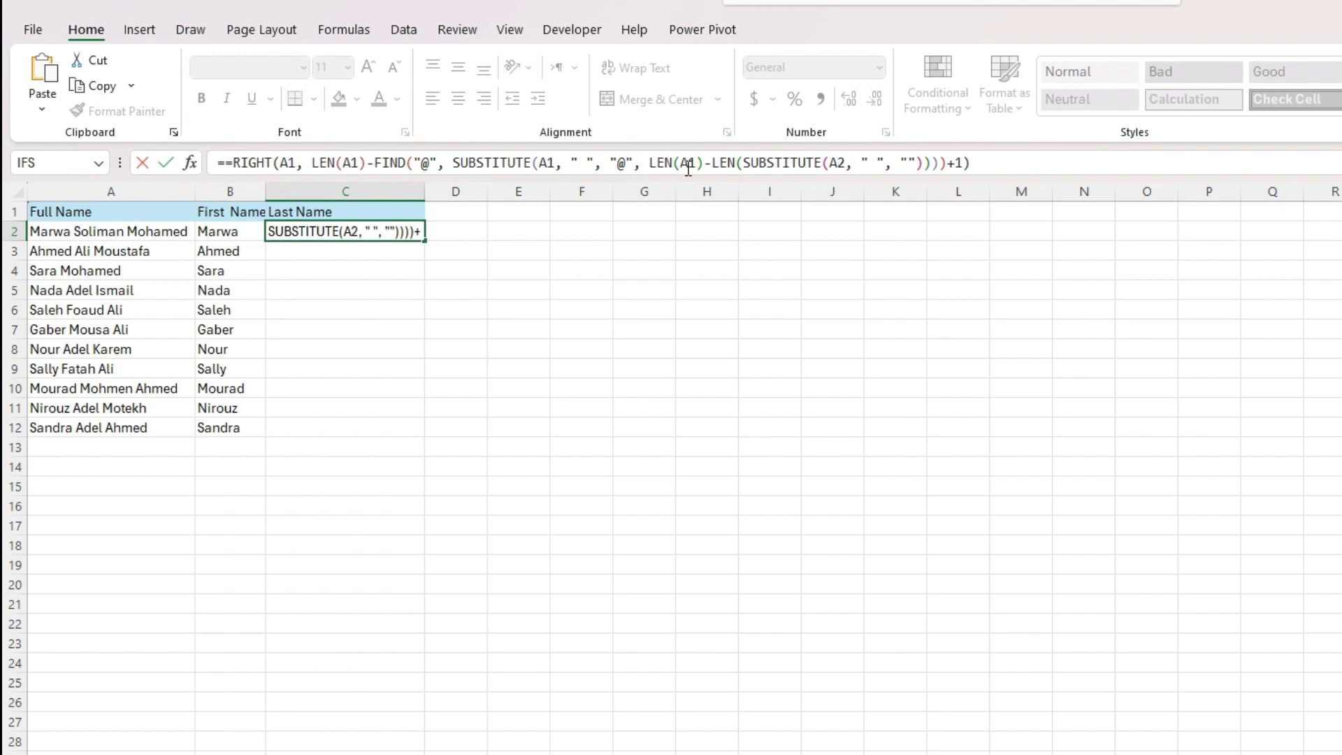
{"action": "left_click_drag", "start_coordinate": [689, 163], "coordinate": [696, 163]}
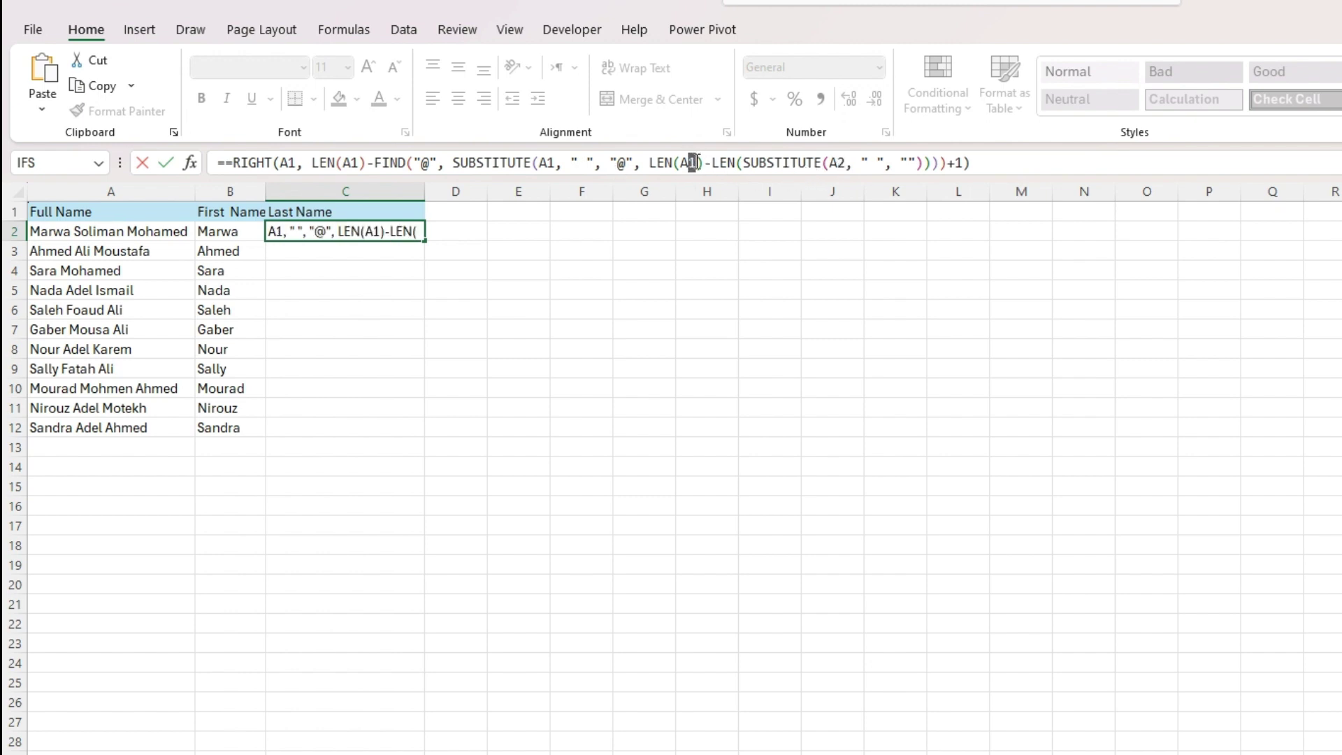
{"action": "type", "text": "2"}
{"action": "left_click_drag", "start_coordinate": [557, 163], "coordinate": [547, 163]}
{"action": "type", "text": "2"}
{"action": "left_click_drag", "start_coordinate": [295, 163], "coordinate": [288, 163]}
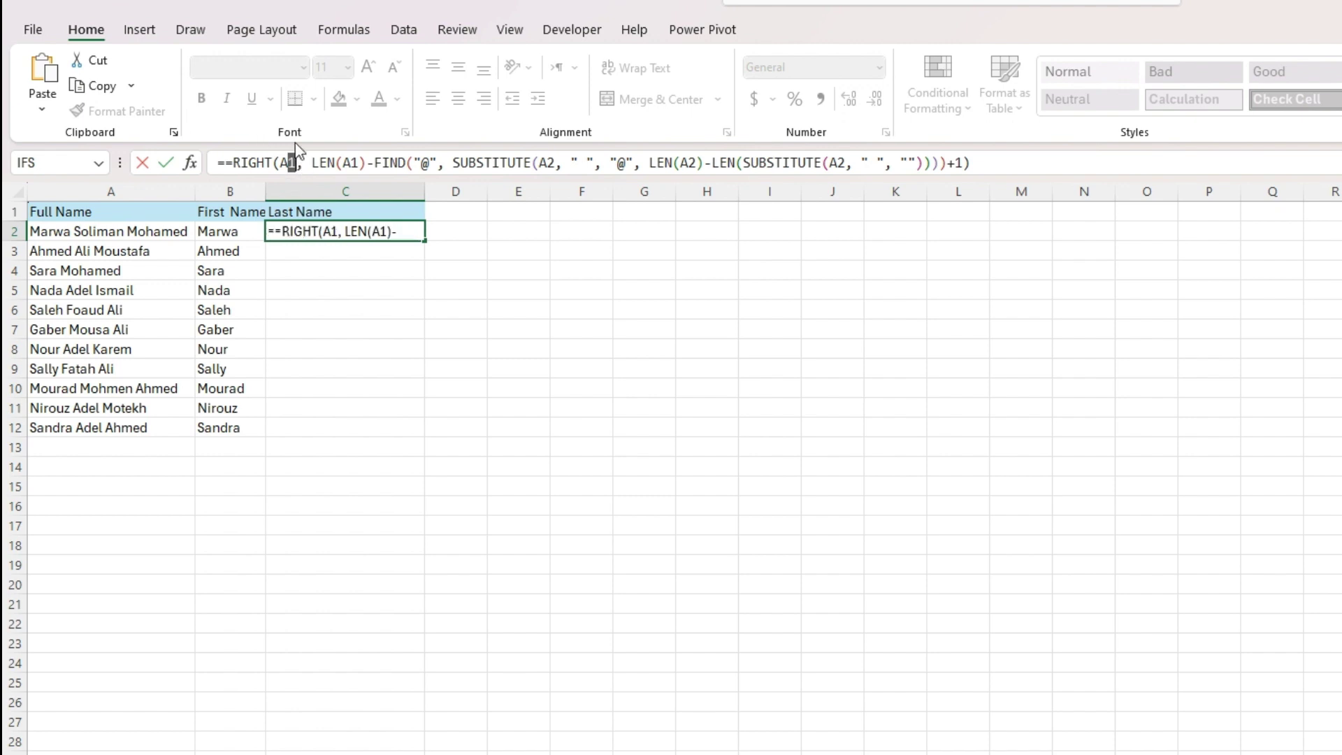
{"action": "type", "text": "2"}
{"action": "left_click_drag", "start_coordinate": [359, 163], "coordinate": [351, 163]}
{"action": "type", "text": "2"}
{"action": "left_click", "coordinate": [231, 165]}
{"action": "key", "text": "BackSpace"}
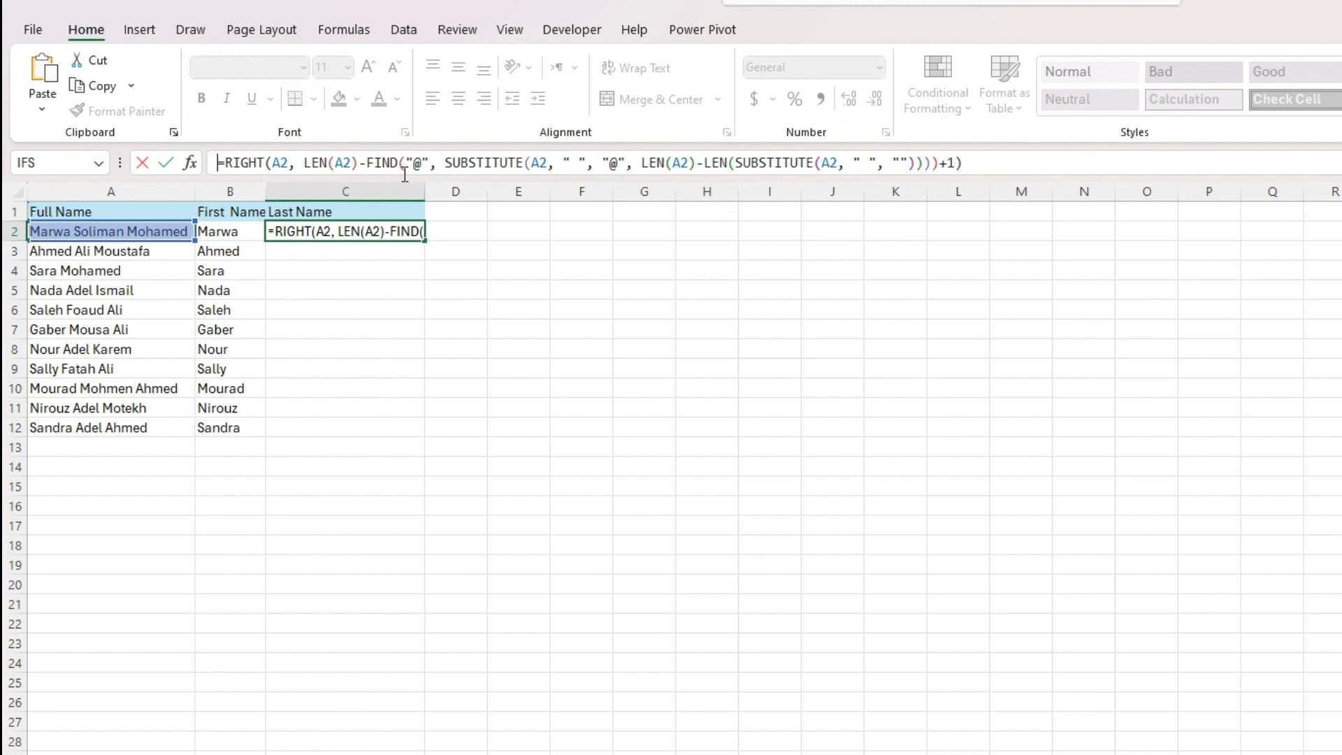
{"action": "left_click", "coordinate": [1012, 154]}
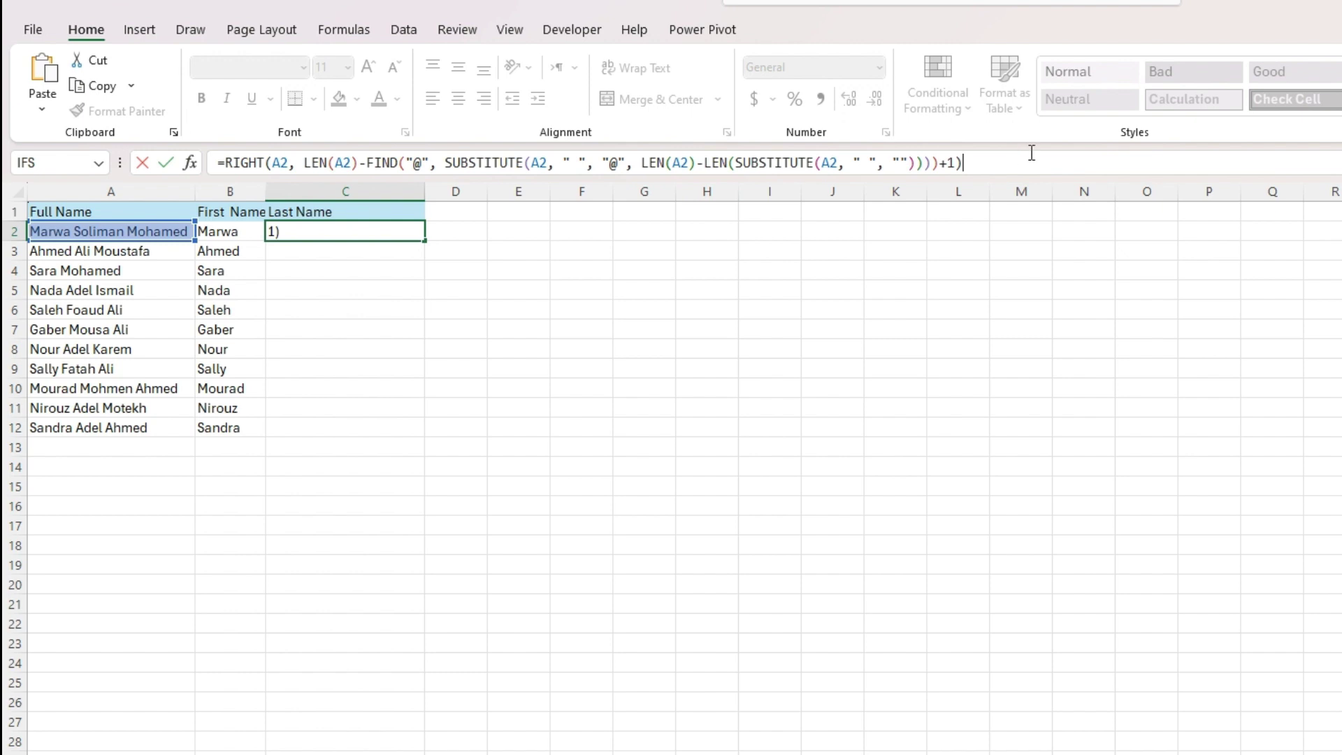
{"action": "key", "text": "Return"}
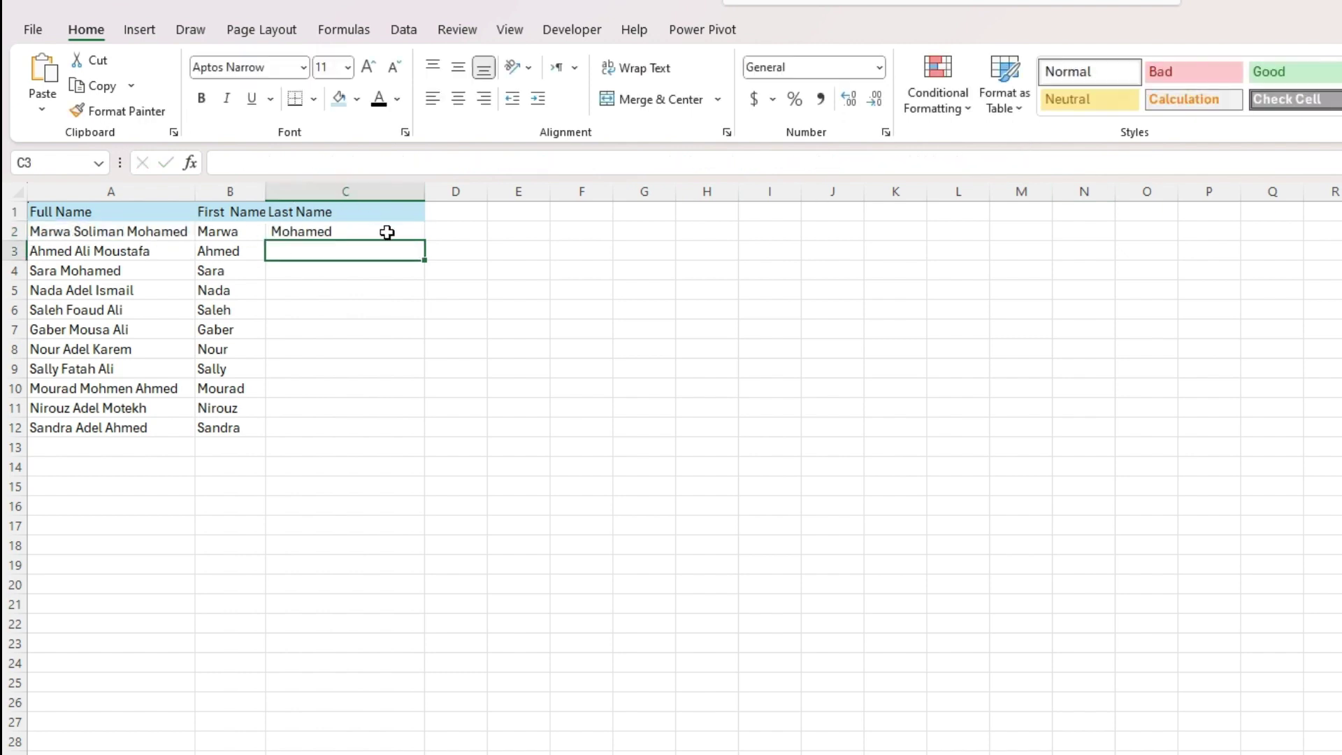
Copy the last-name formula from C2 down to C12 and recheck C2
{"action": "left_click", "coordinate": [390, 232]}
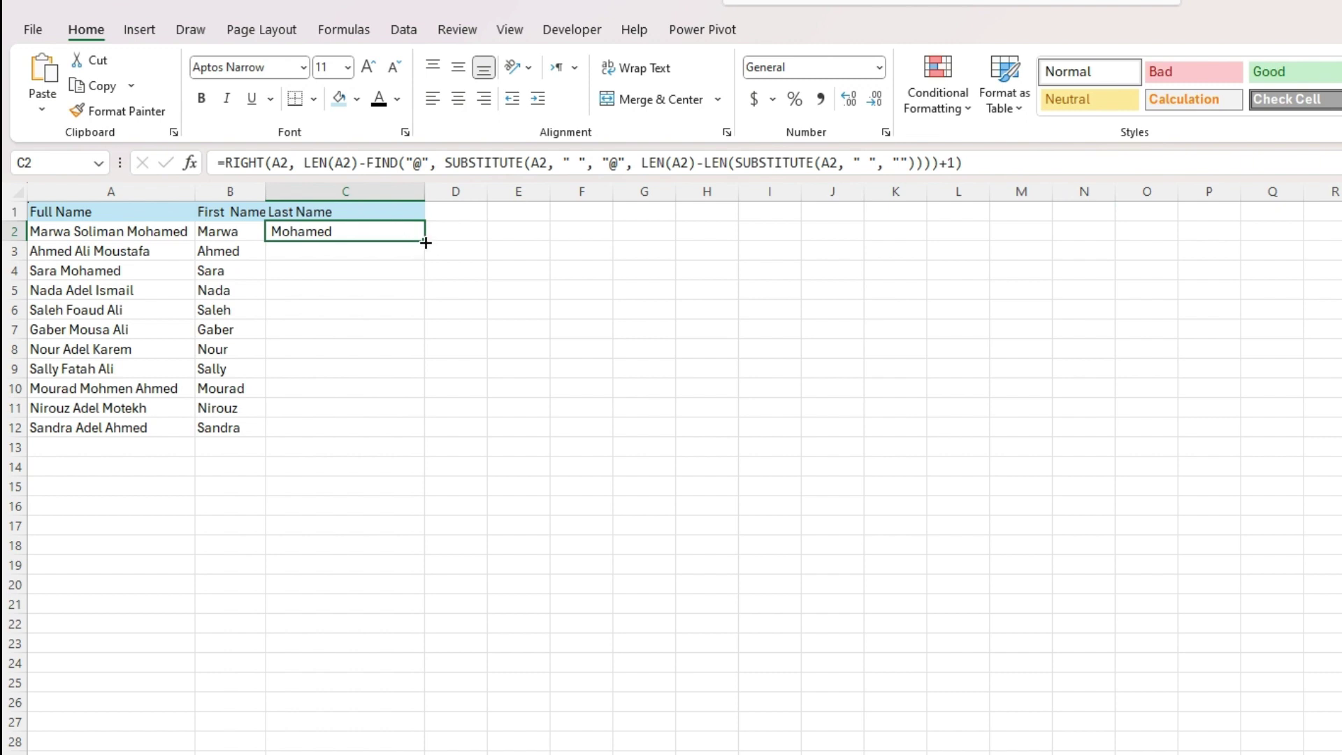
{"action": "left_click_drag", "start_coordinate": [420, 242], "coordinate": [424, 437]}
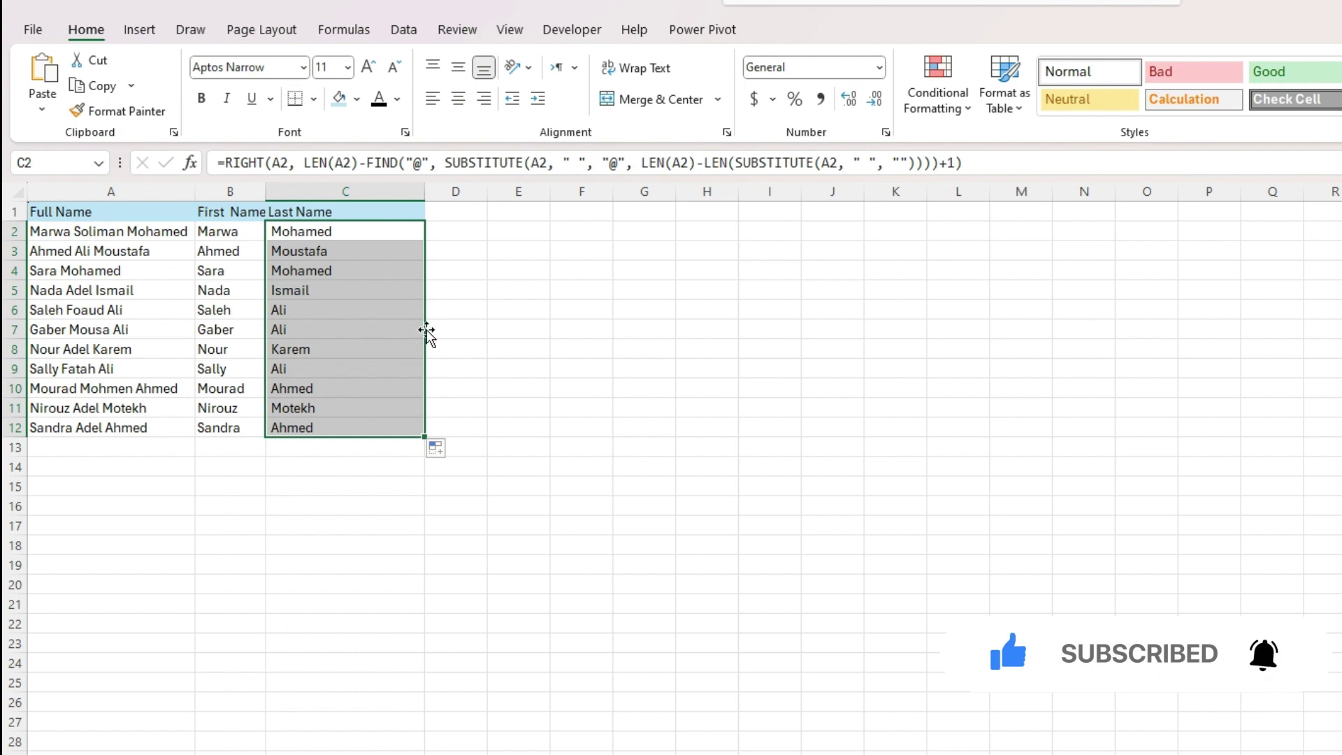
{"action": "left_click", "coordinate": [638, 290]}
{"action": "left_click", "coordinate": [371, 233]}
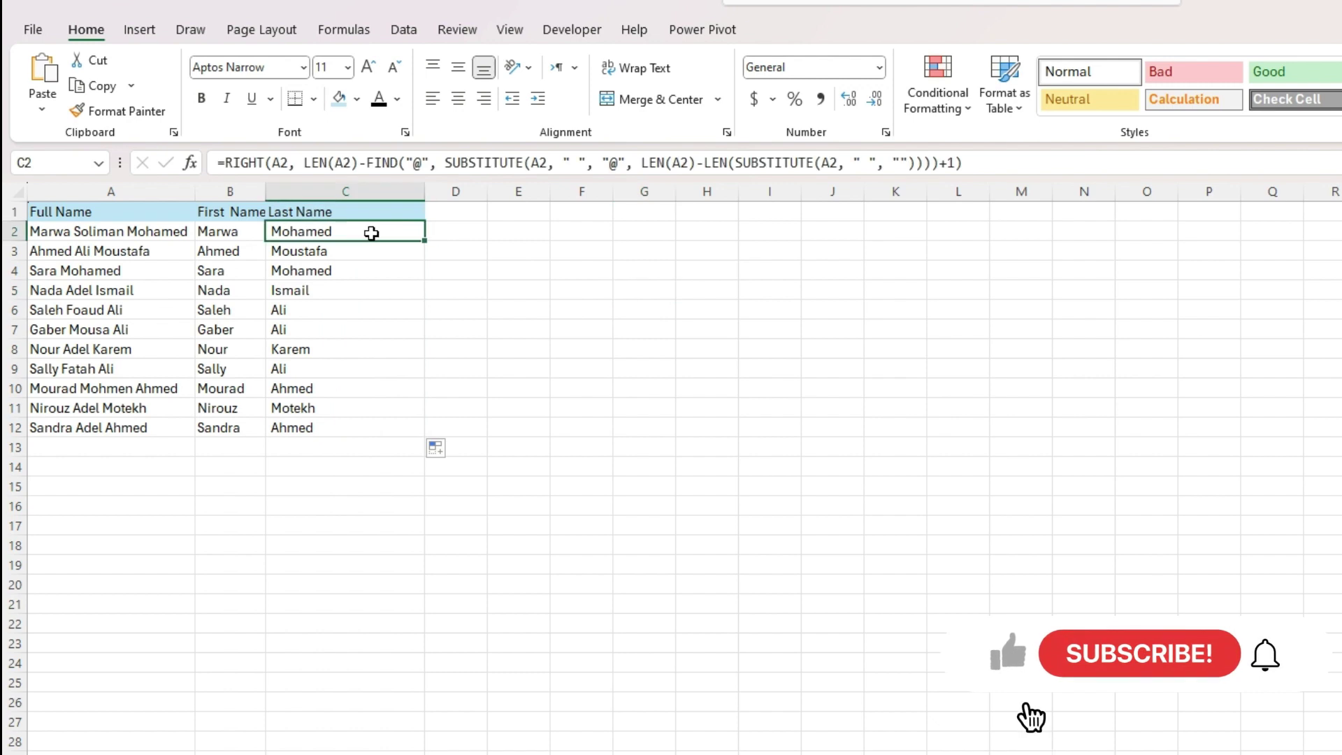